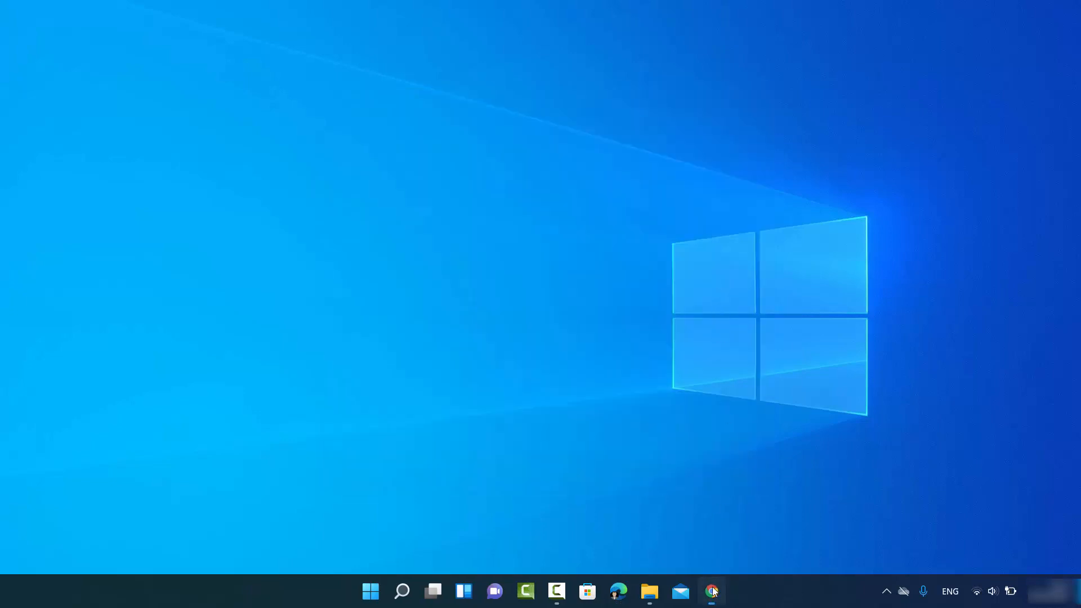
Open Microsoft's Download Windows 11 page from the Google search results in Chrome.
left_click(712, 591)
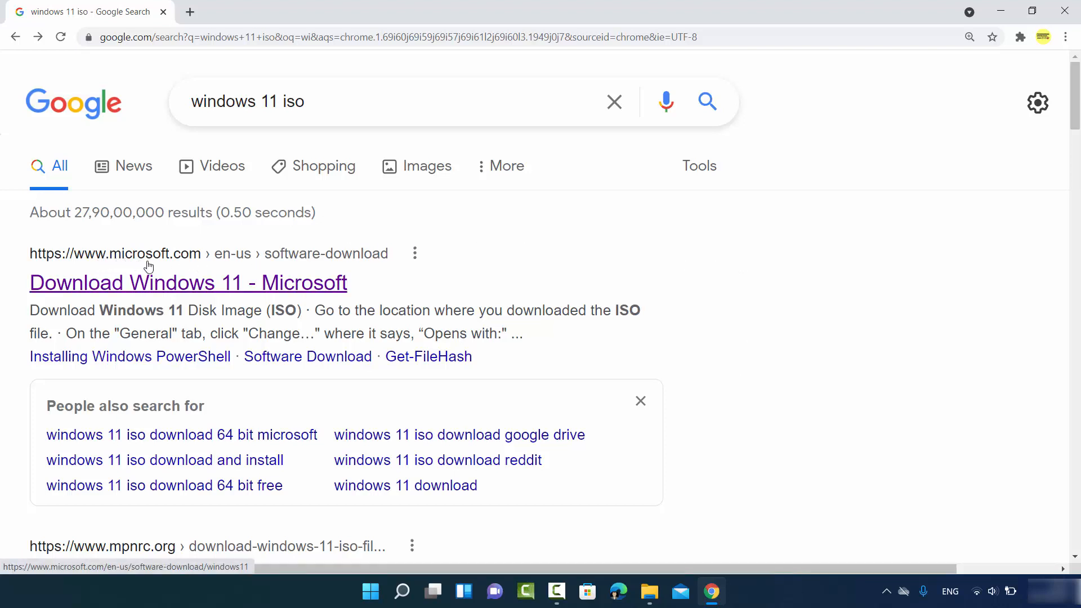
left_click(239, 290)
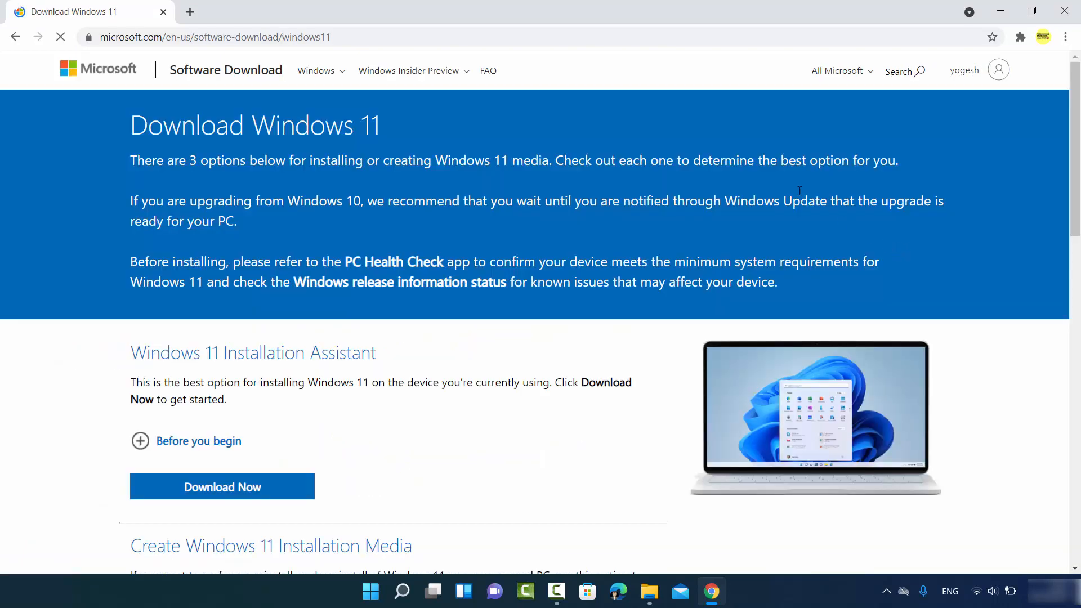
left_click(459, 34)
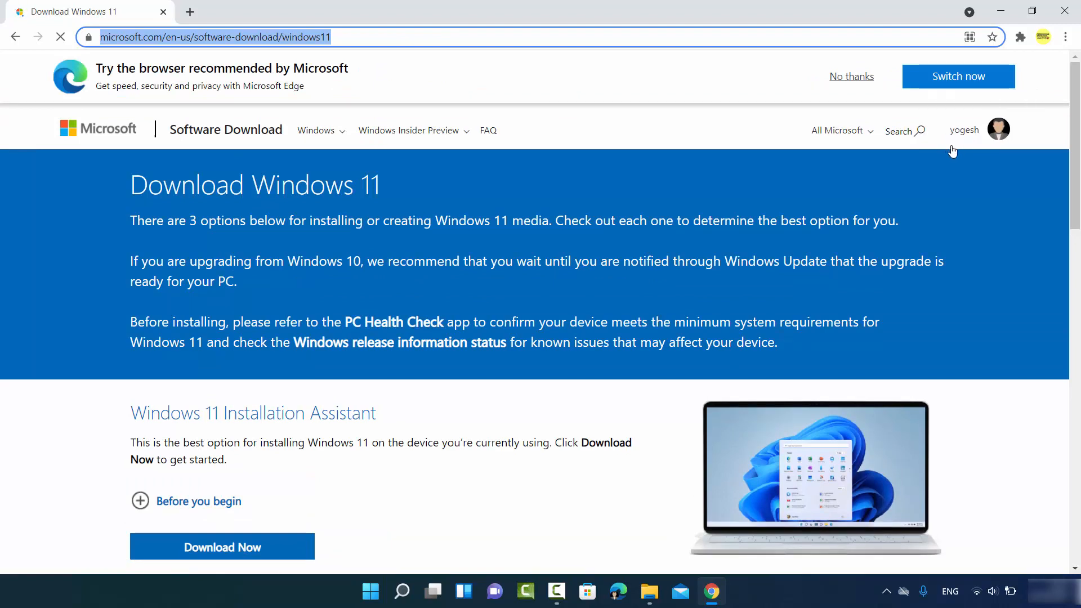
Dismiss the Edge suggestion banner and scroll down to the Windows 11 Disk Image (ISO) section.
left_click(849, 80)
scroll(341, 252, "down", 1)
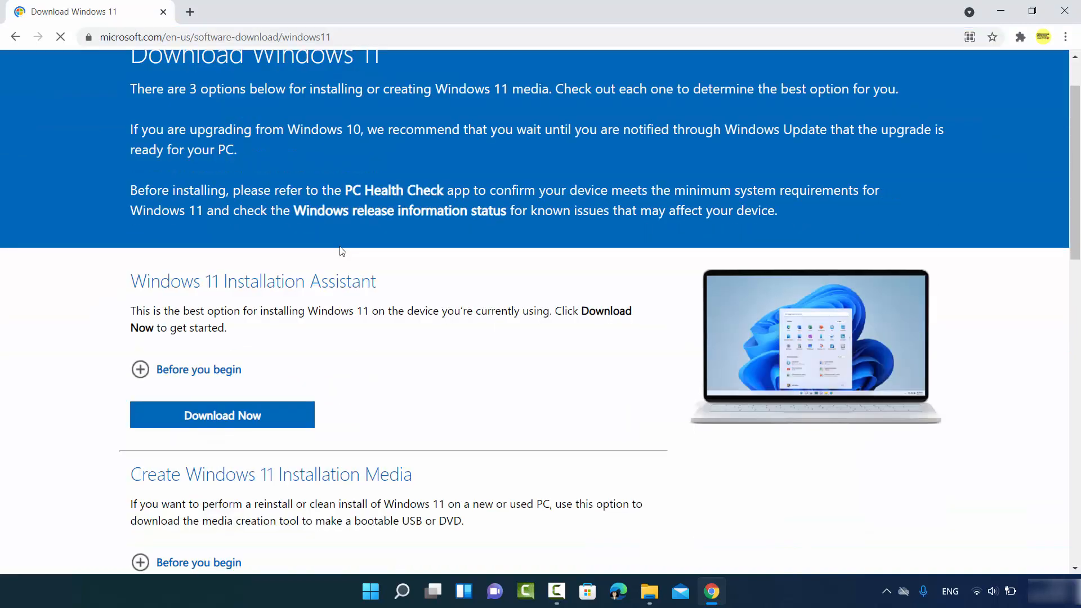
scroll(341, 251, "down", 4)
scroll(398, 290, "down", 1)
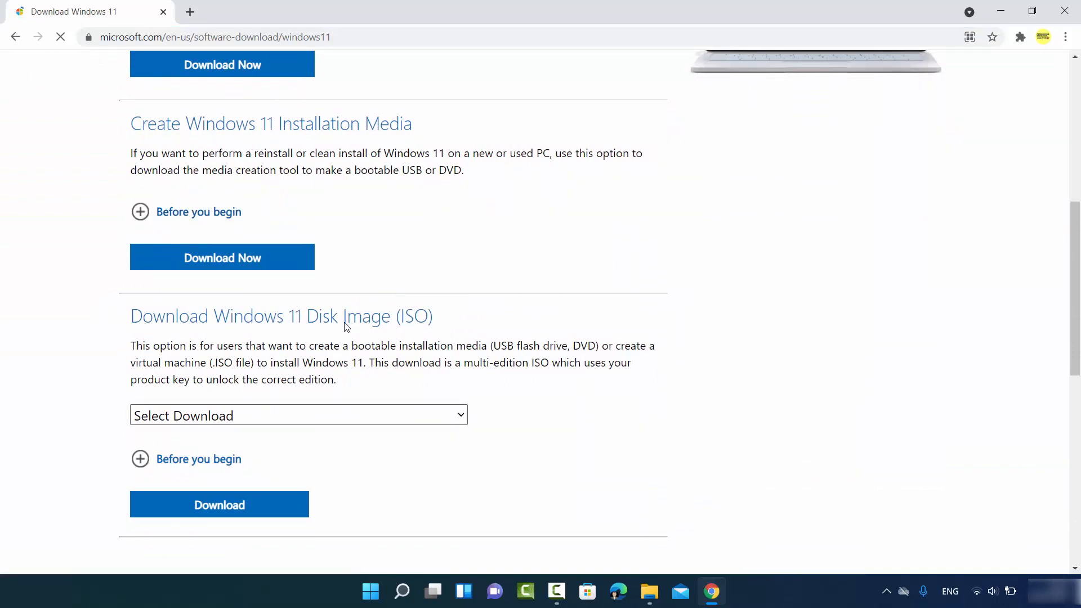
scroll(347, 327, "down", 1)
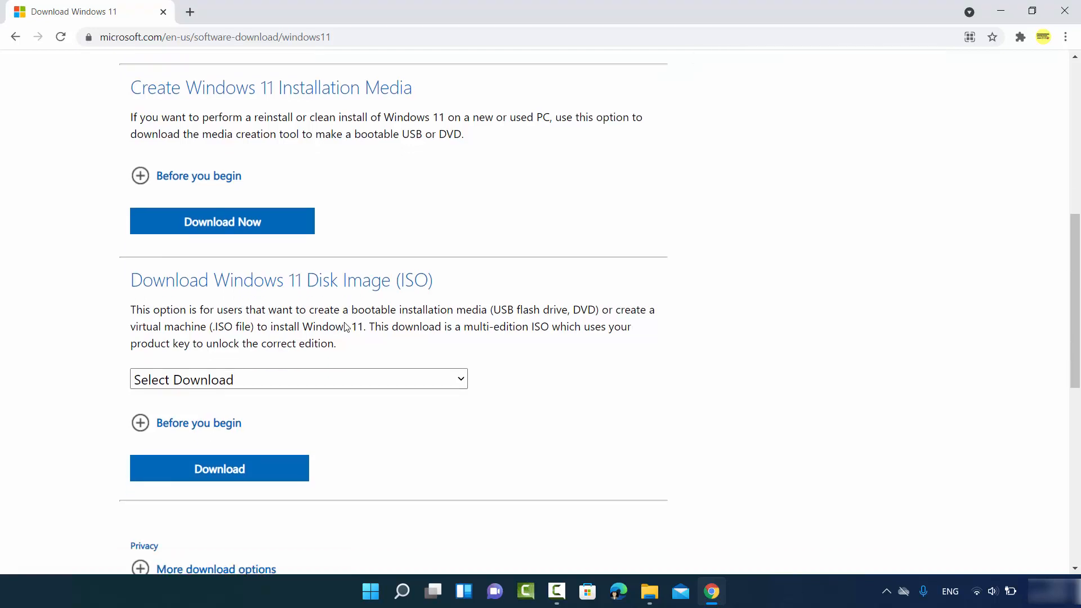
Select Windows 11 as the disk image edition and request its download.
left_click(304, 345)
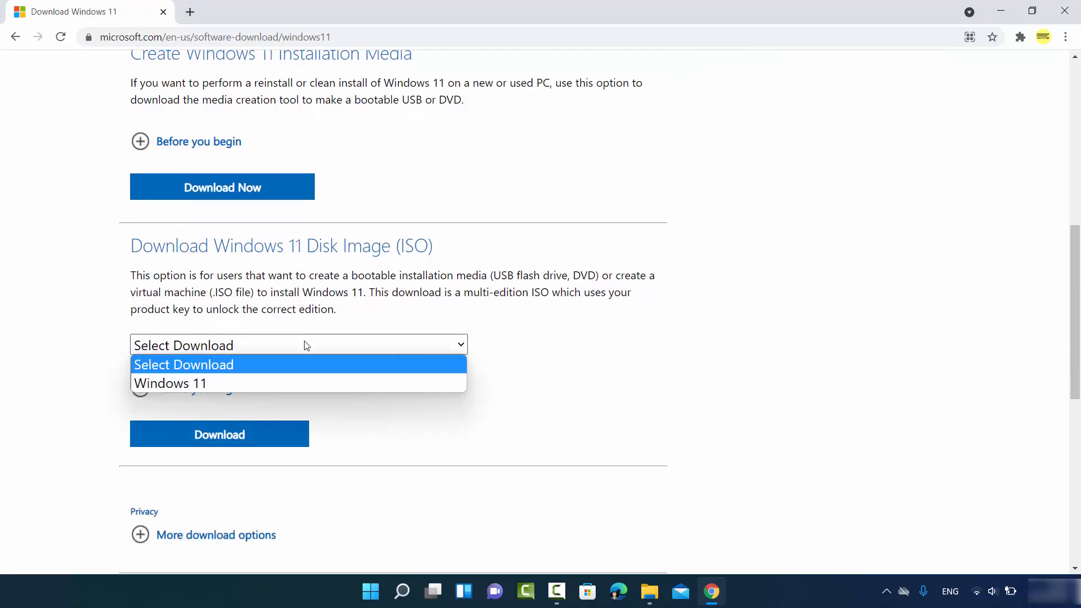
left_click(224, 383)
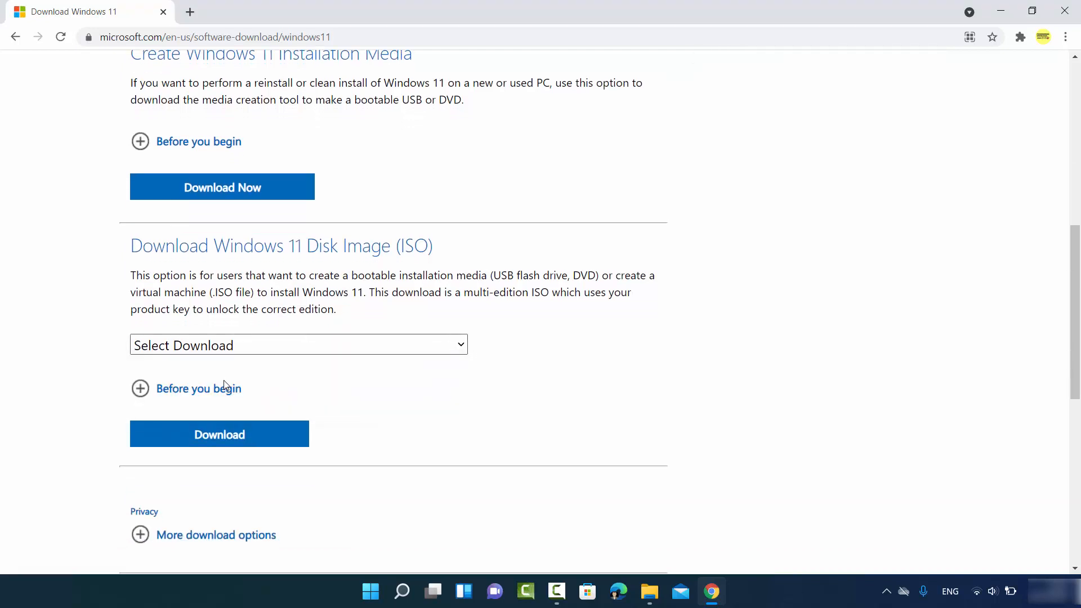
scroll(246, 366, "down", 1)
scroll(246, 366, "down", 1)
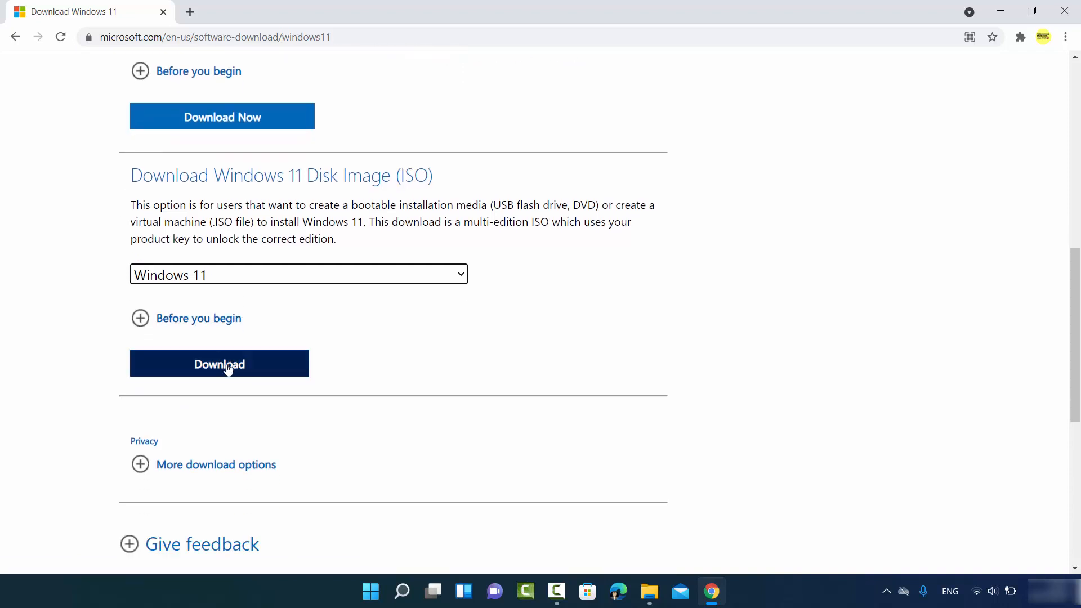
left_click(228, 369)
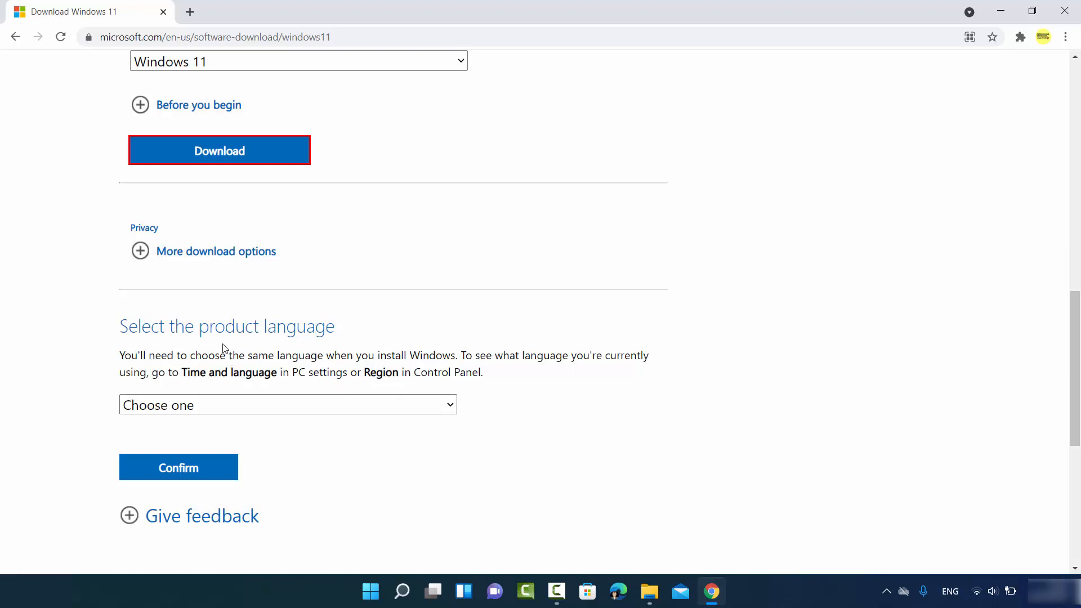
Choose English International as the product language.
left_click(215, 402)
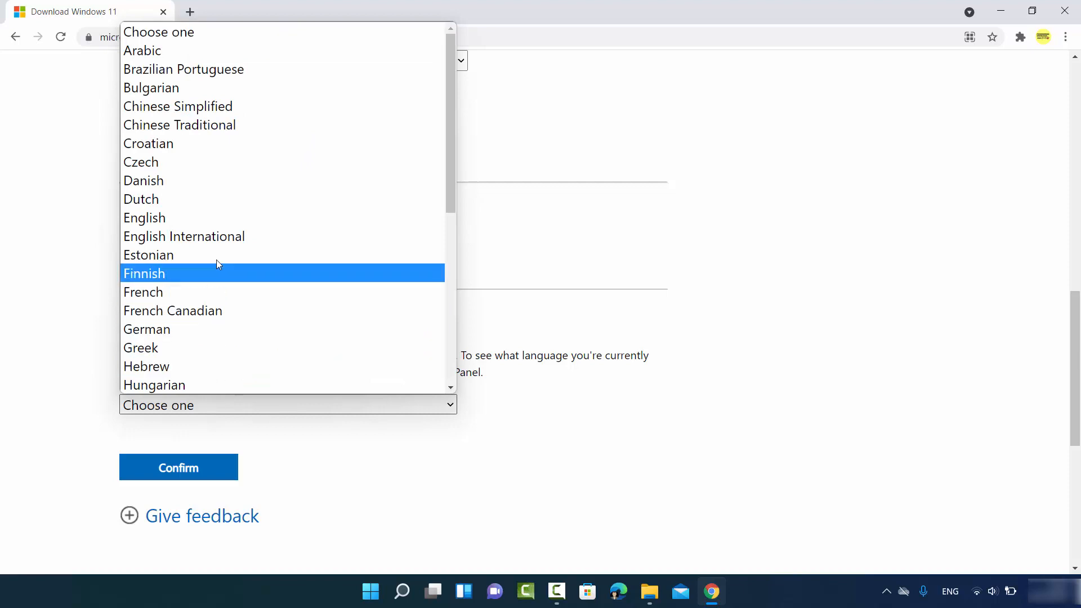
left_click(196, 236)
scroll(242, 279, "down", 3)
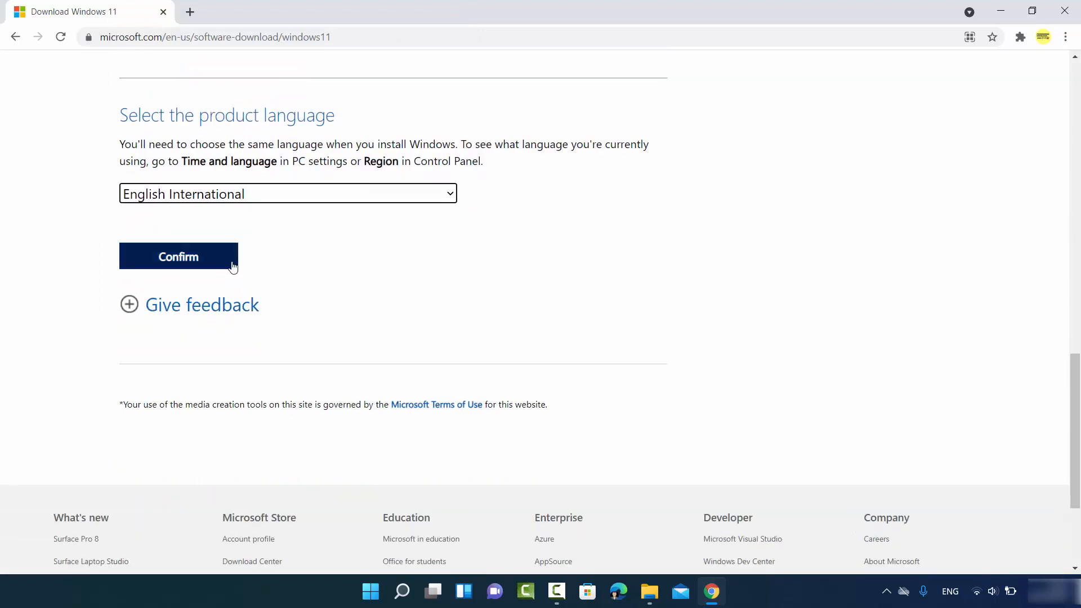
Confirm English International and start the 64-bit Windows 11 ISO download.
left_click(187, 262)
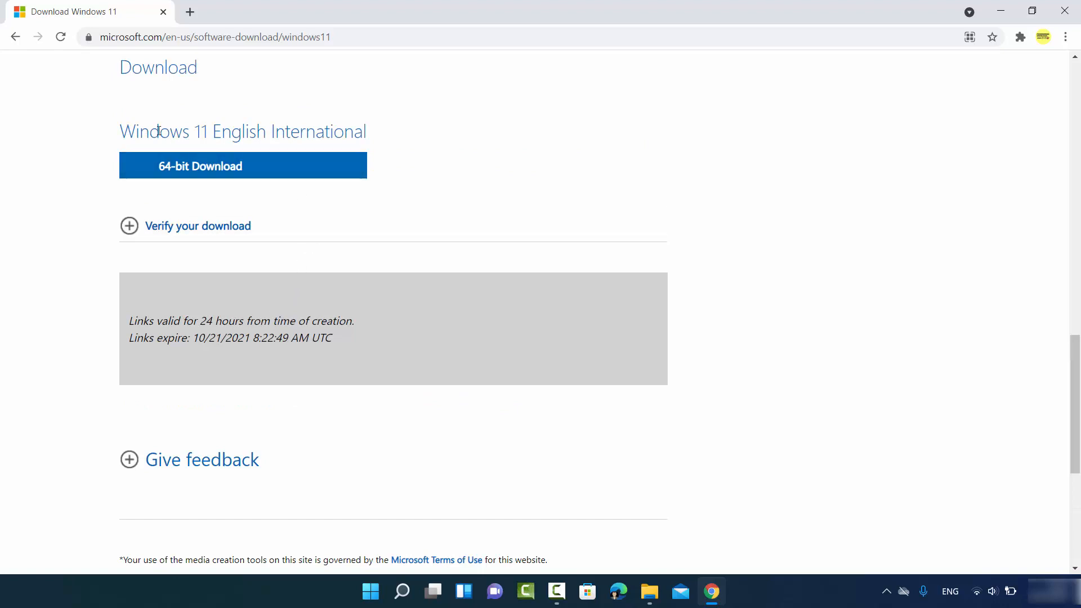
left_click(213, 170)
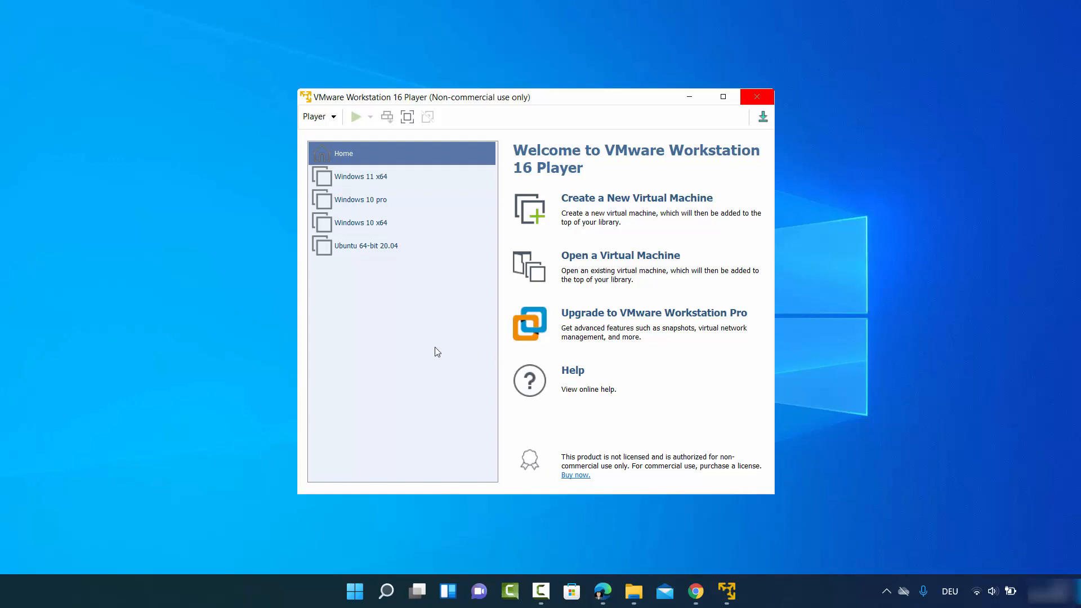
Launch the New Virtual Machine Wizard in VMware Player, leaving the OS to install later.
left_click(443, 365)
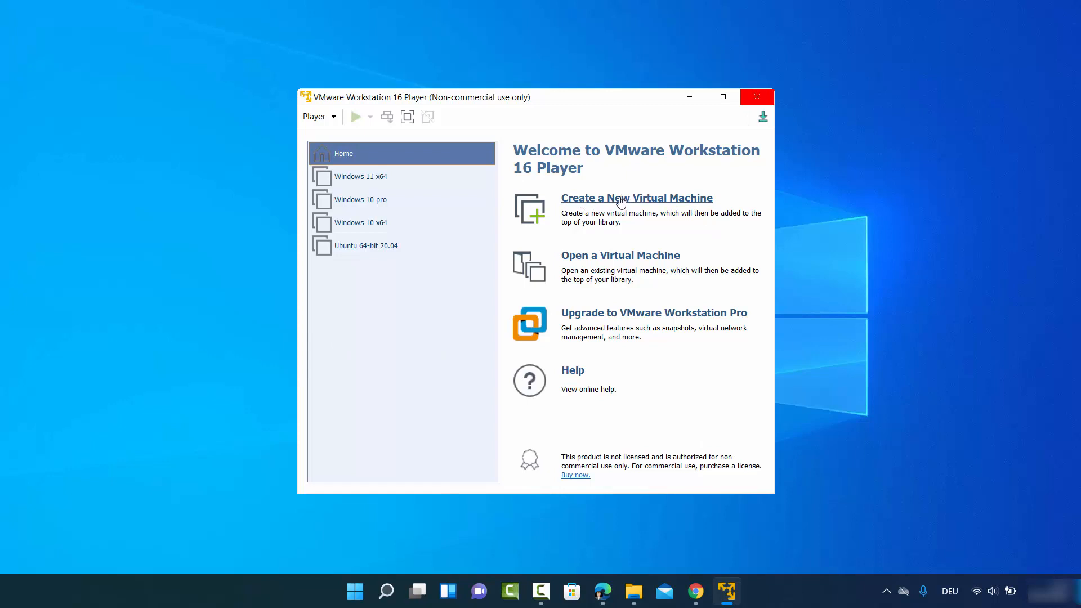
left_click(600, 203)
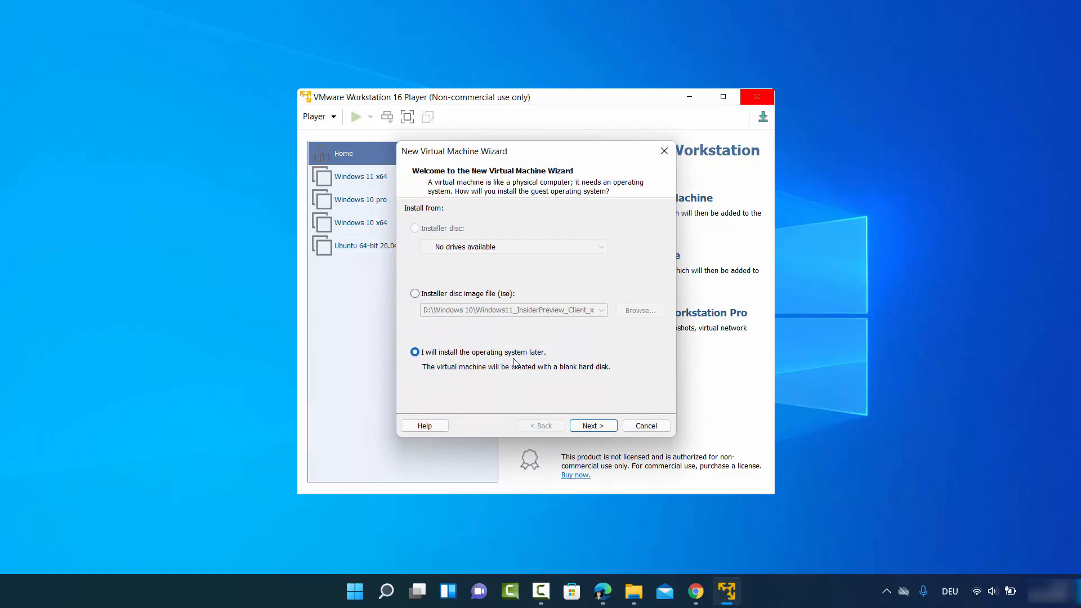
Set the guest OS to Microsoft Windows, version Windows 10 x64, and continue.
left_click(585, 428)
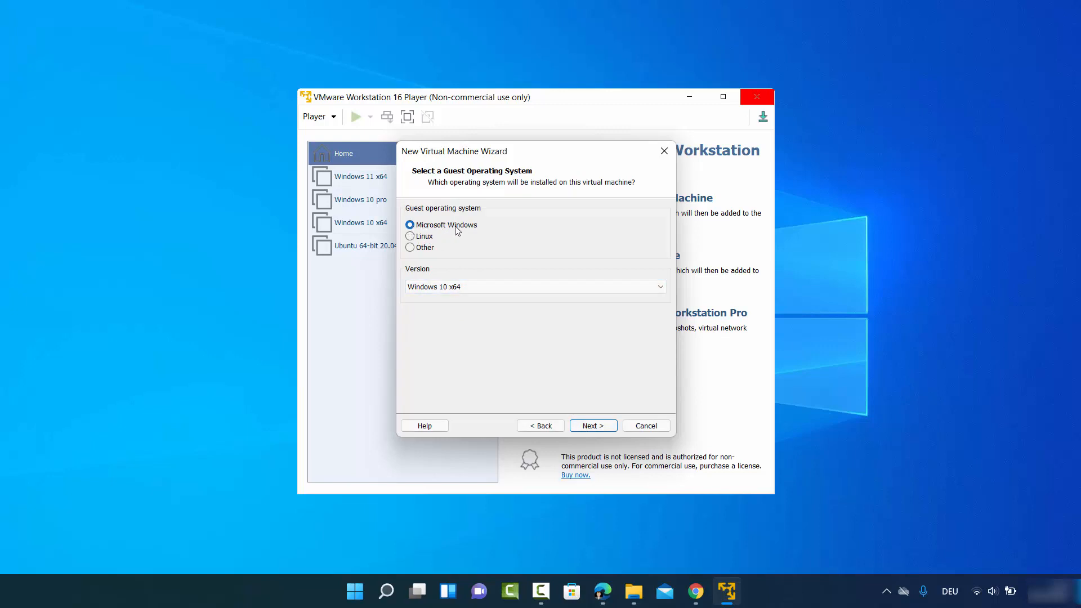
left_click(459, 289)
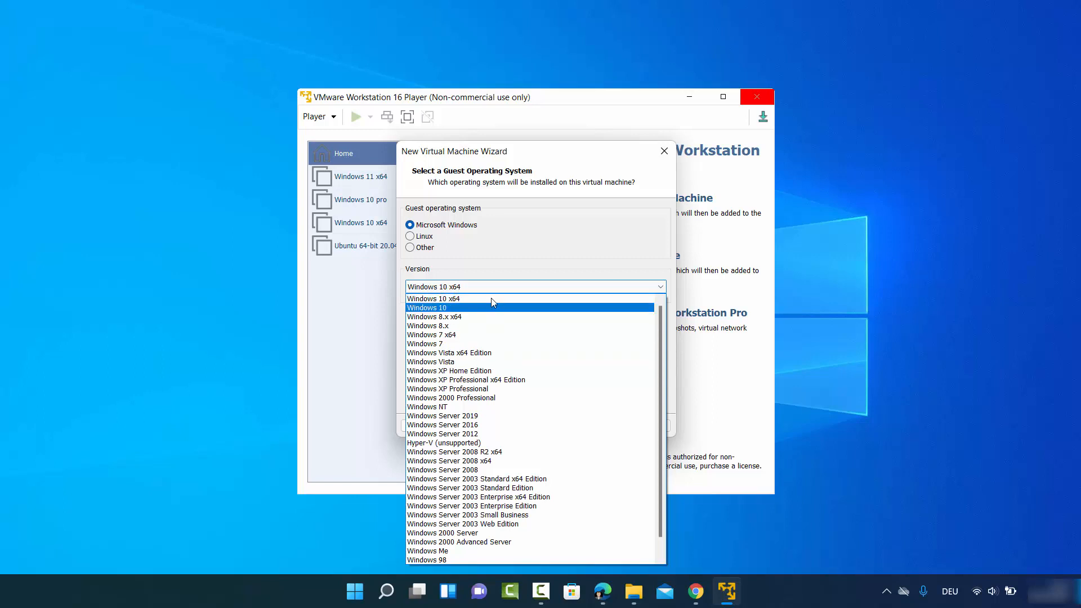
left_click(457, 305)
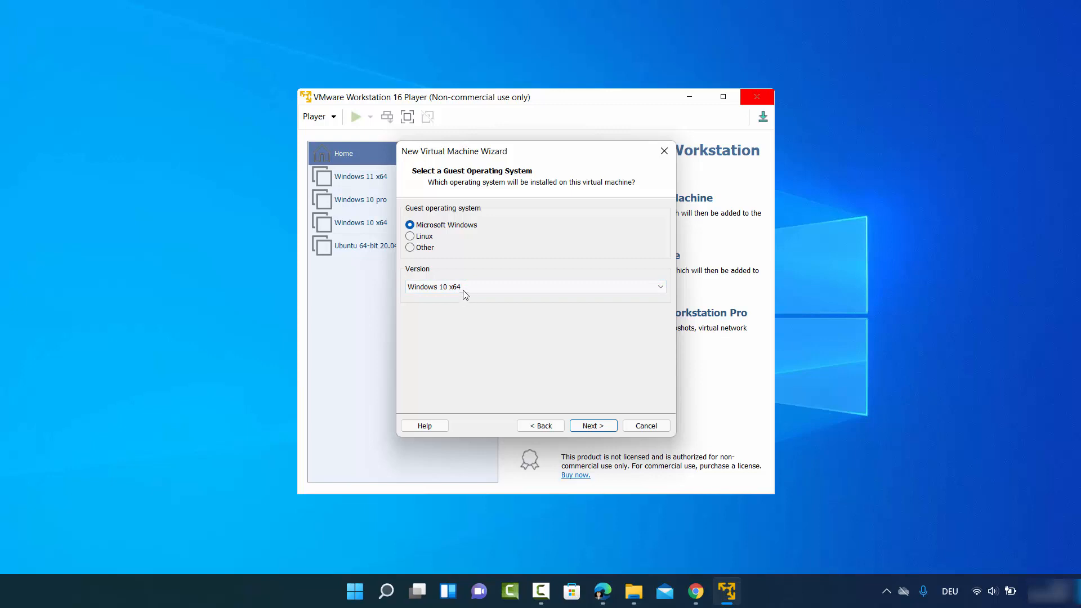
left_click(592, 425)
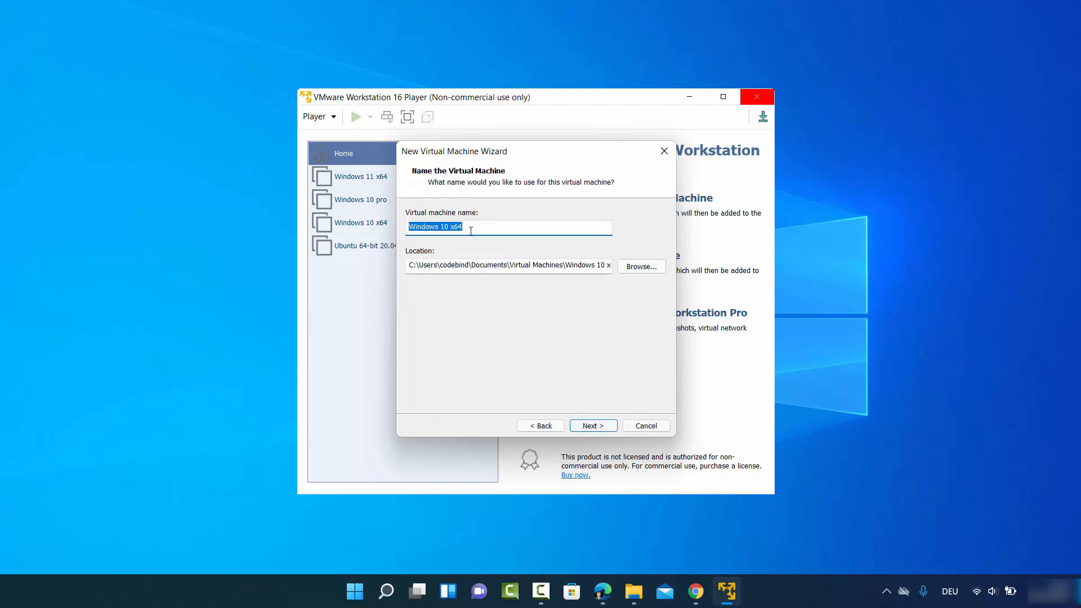
Rename the virtual machine to 'Windows 11'.
left_click(444, 229)
key("BackSpace")
type("1")
left_click_drag(450, 227, 476, 227)
key("BackSpace")
Store the virtual machine in the D:\Windows 11 next folder and continue.
left_click(633, 268)
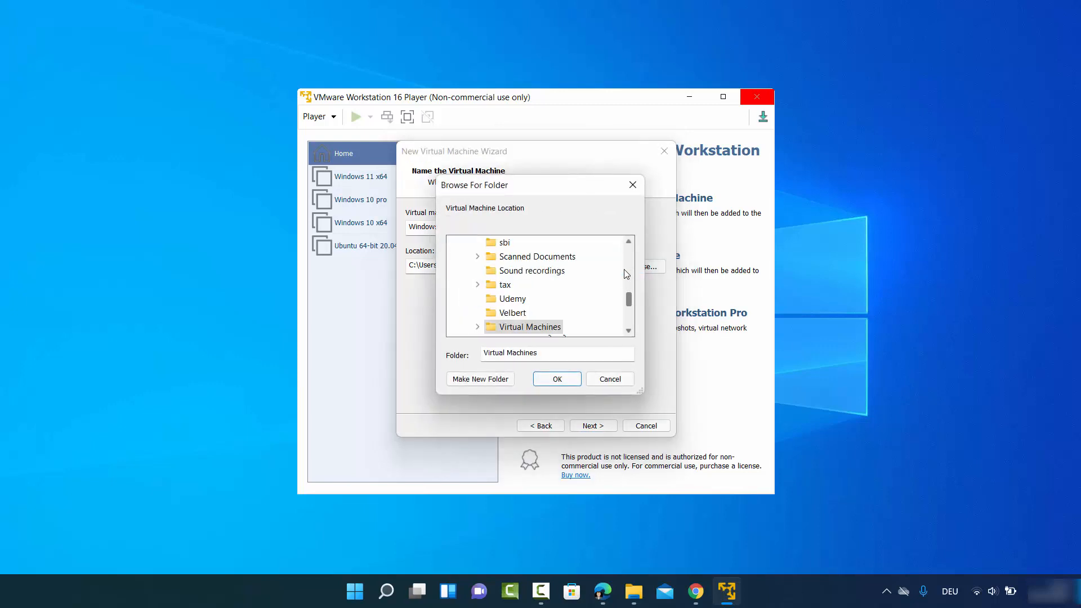
scroll(581, 296, "up", 2)
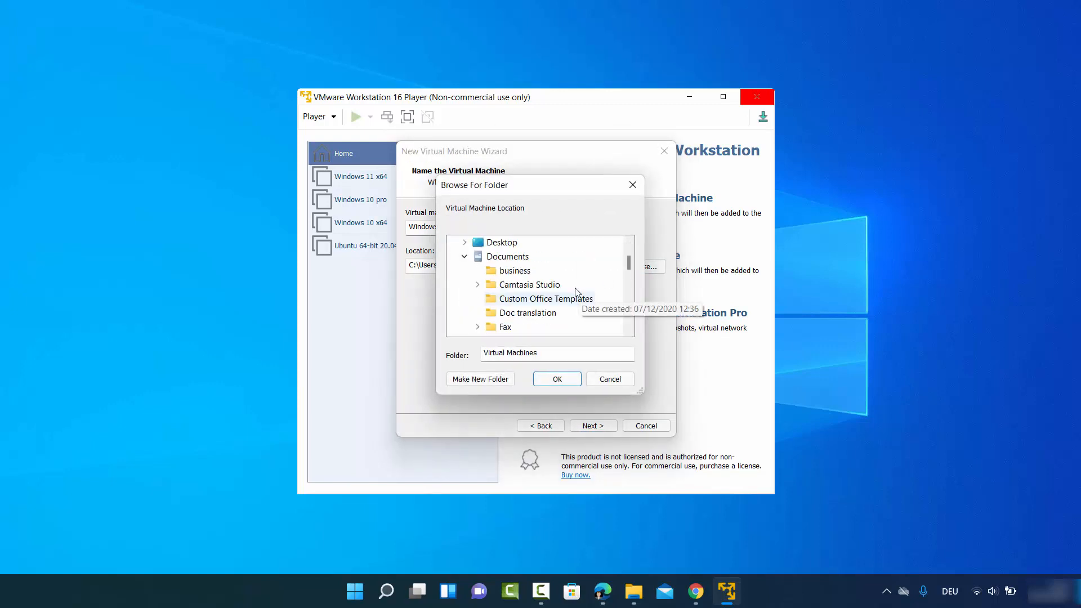
scroll(580, 296, "up", 1)
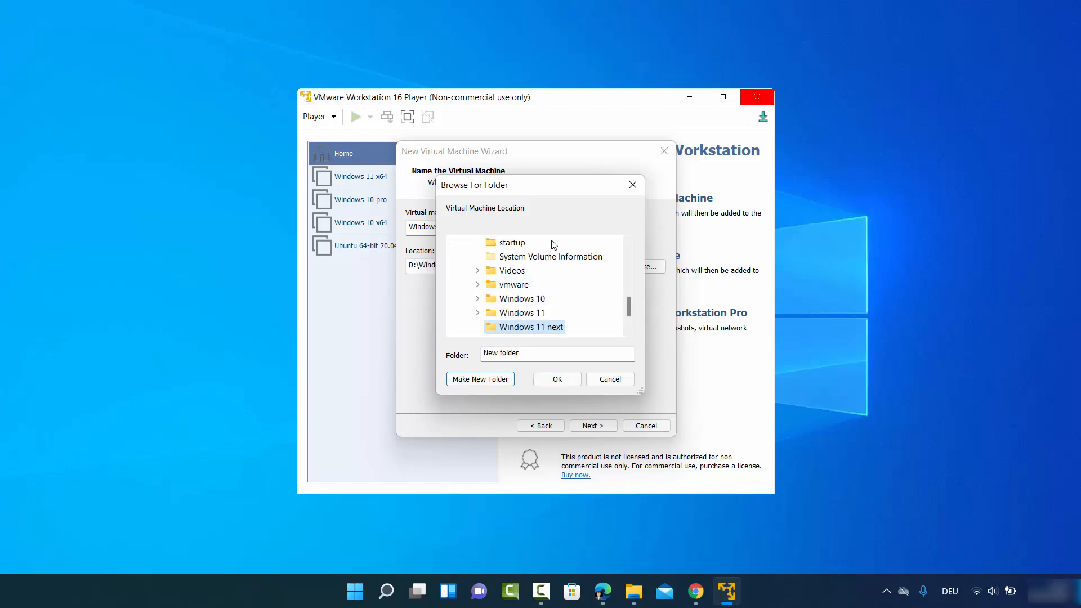
left_click(558, 380)
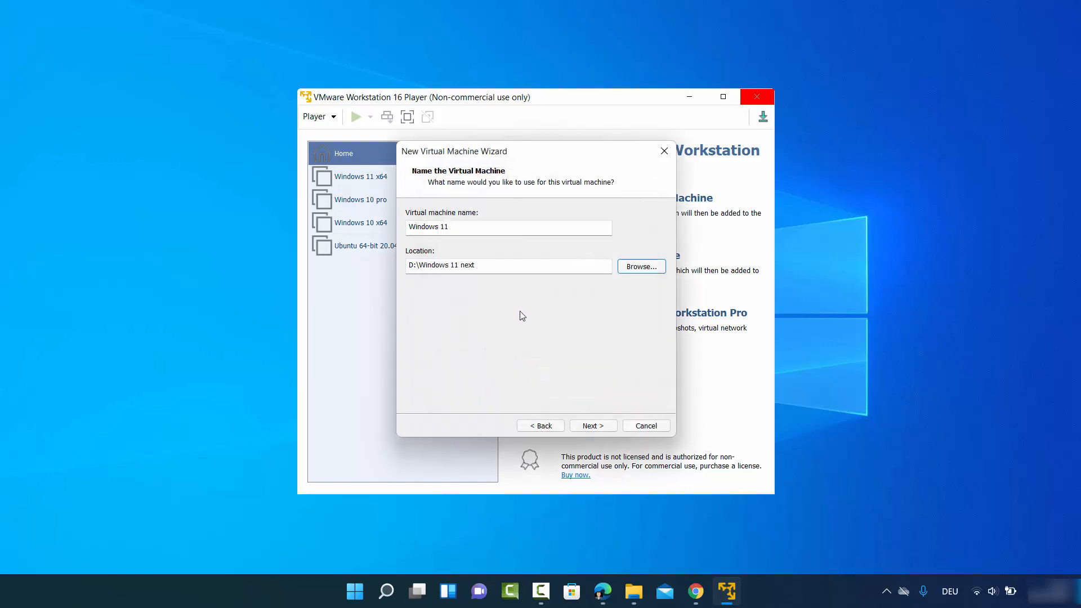
left_click(596, 427)
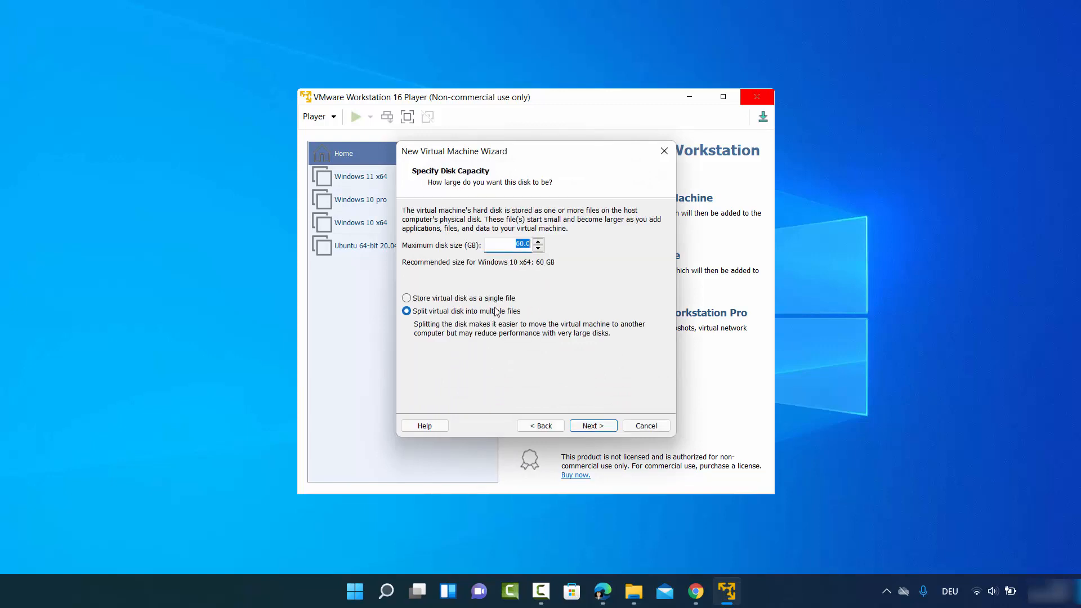
Set a 100 GB maximum disk size, split into files, and open Customize Hardware.
left_click(519, 244)
left_click(593, 427)
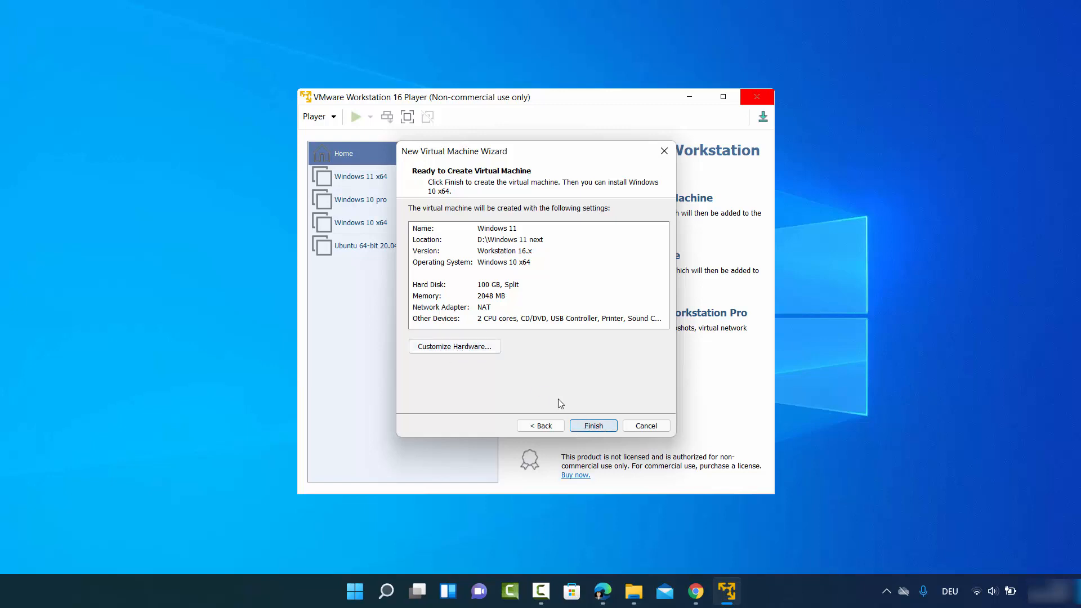
left_click(448, 349)
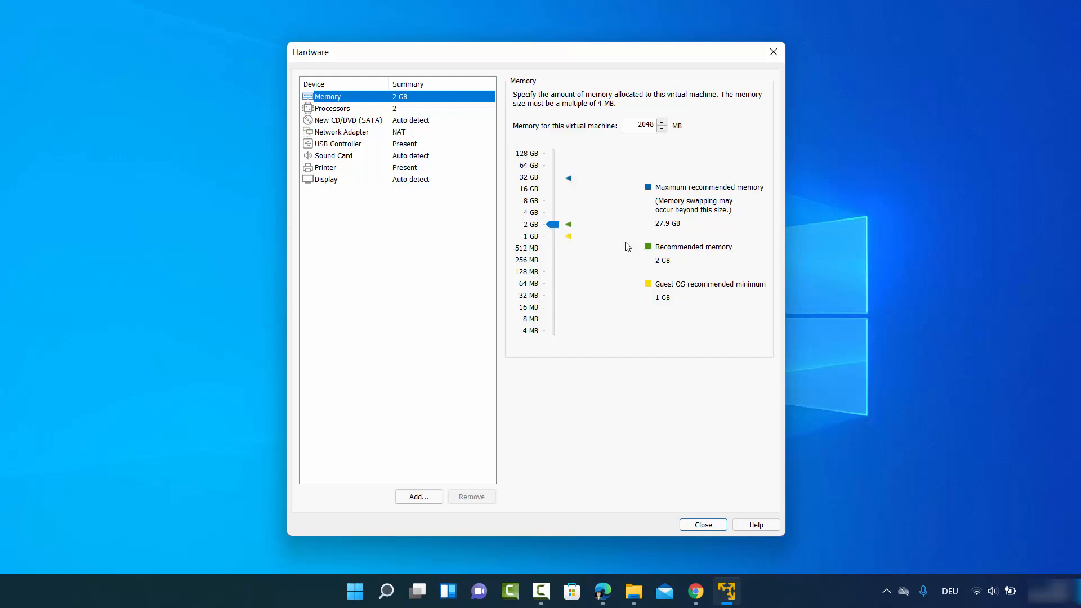
Raise the VM's memory from 2 GB to 8 GB.
left_click(549, 226)
left_click_drag(553, 228, 555, 211)
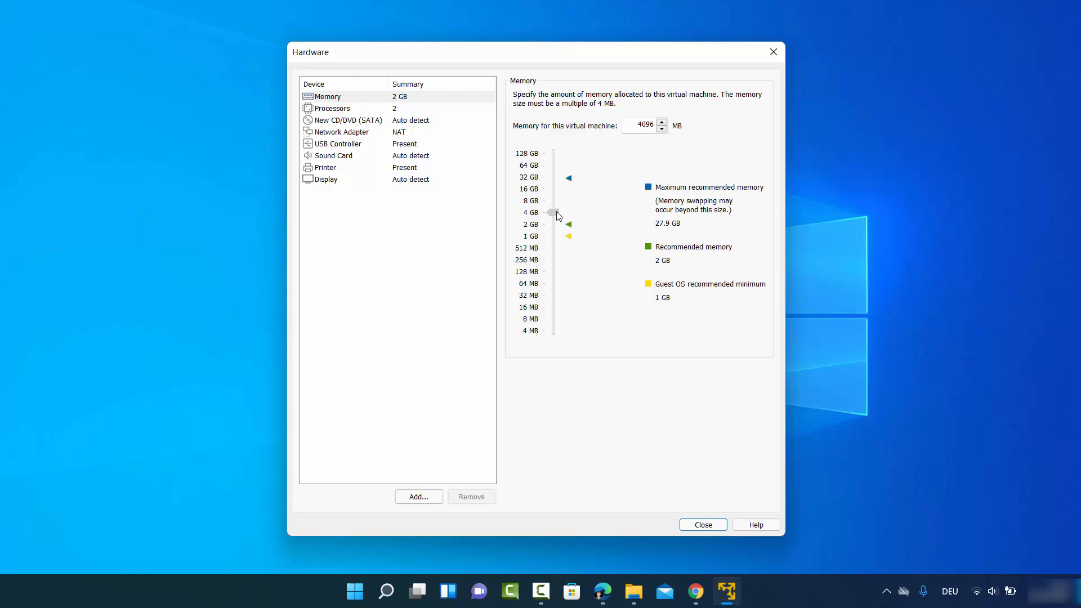
left_click_drag(556, 212, 559, 206)
Give the VM 4 processor cores.
left_click(362, 110)
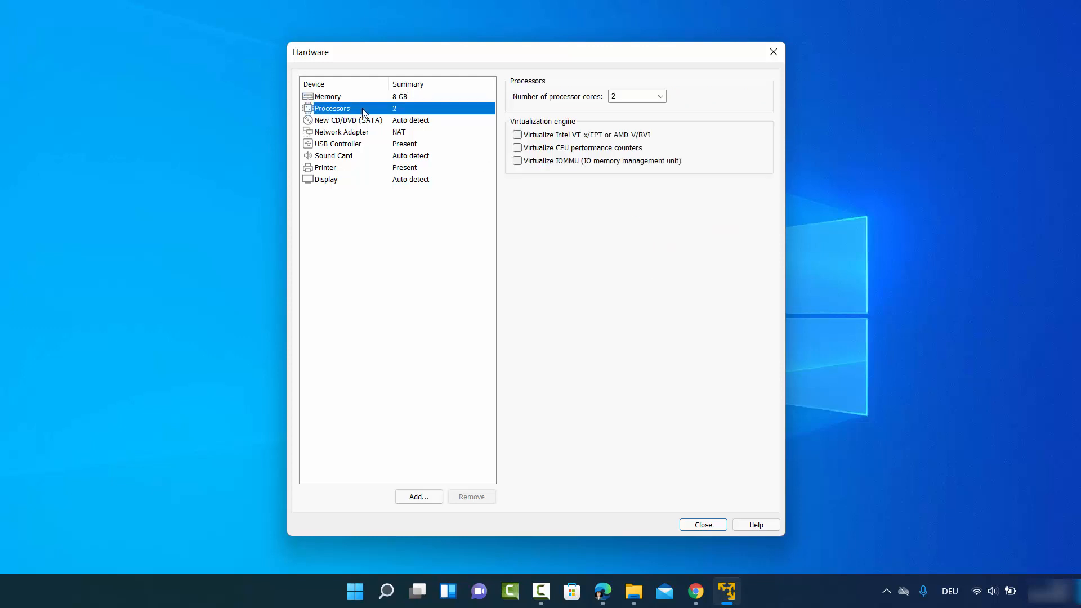
left_click(659, 96)
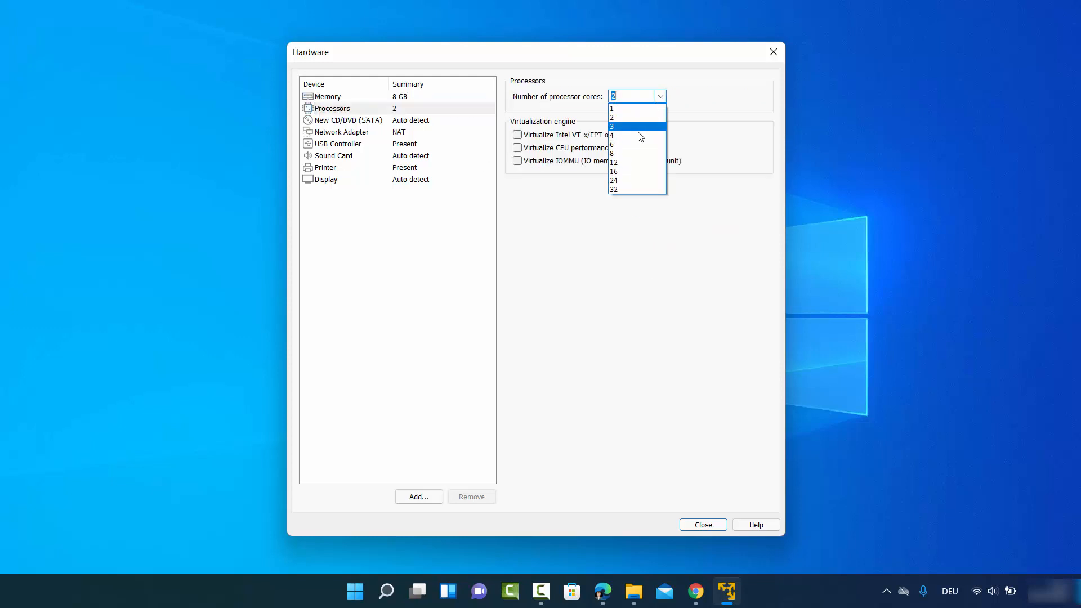
left_click(640, 136)
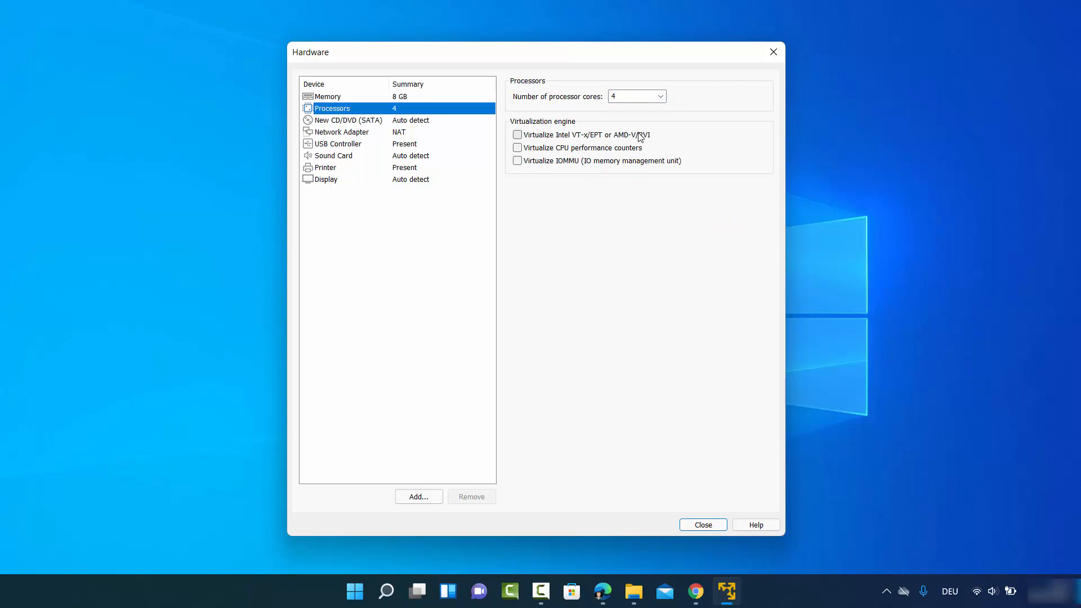
left_click(349, 122)
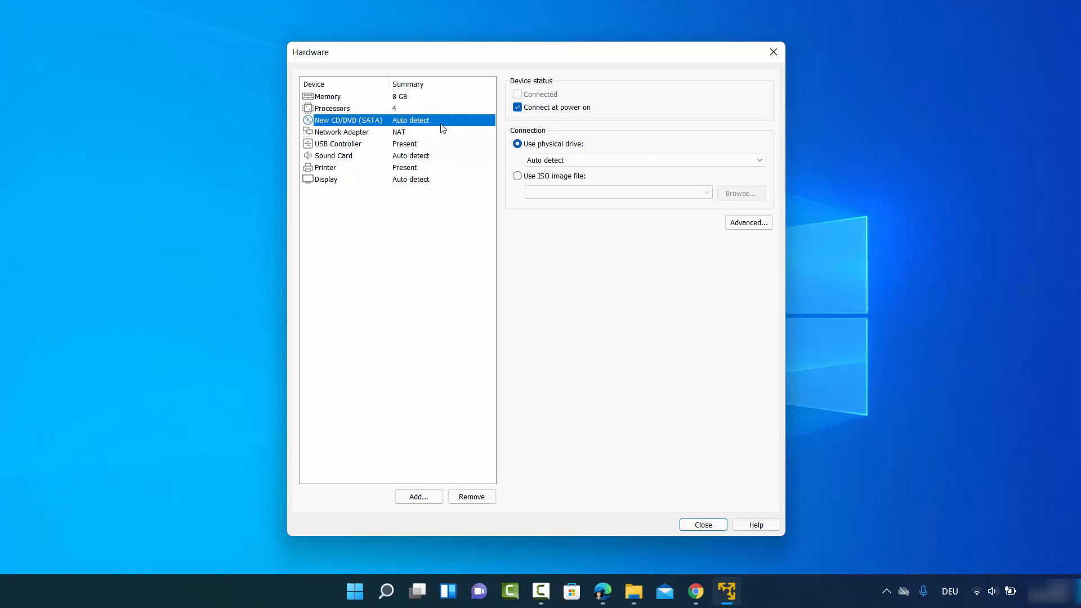
Point the CD/DVD drive at the Windows11_InsiderPreview_Client ISO in D:\Windows 10, keeping NAT networking.
left_click(517, 177)
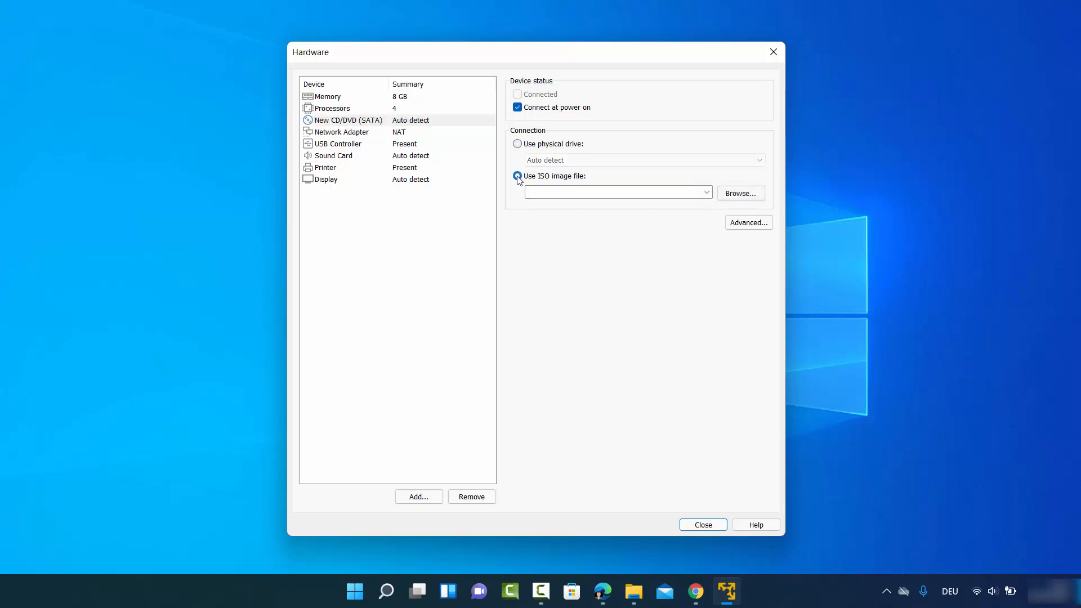
left_click(740, 194)
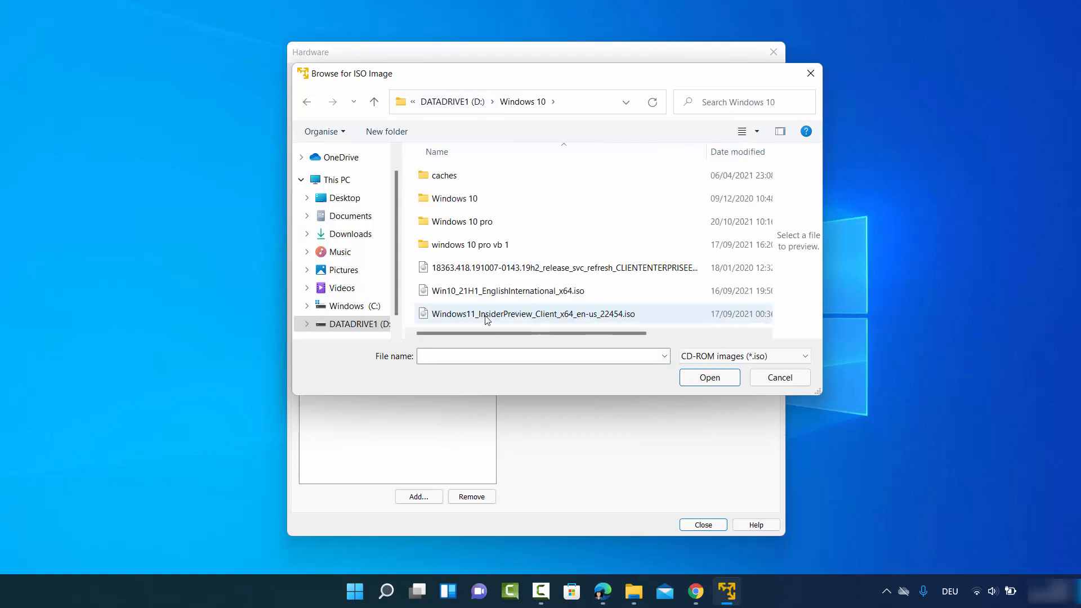
left_click(489, 314)
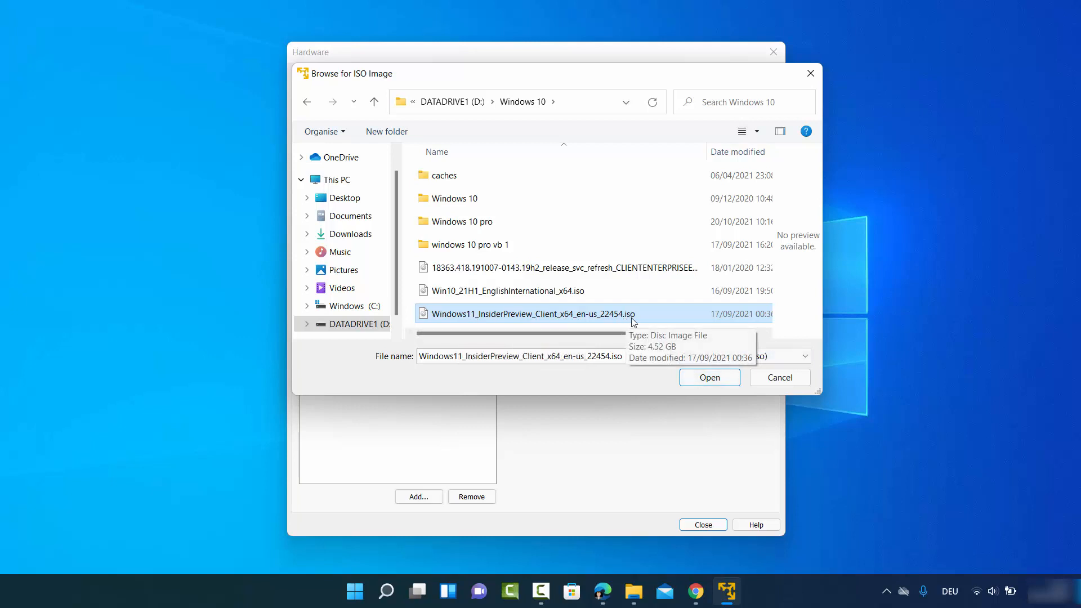
left_click(704, 380)
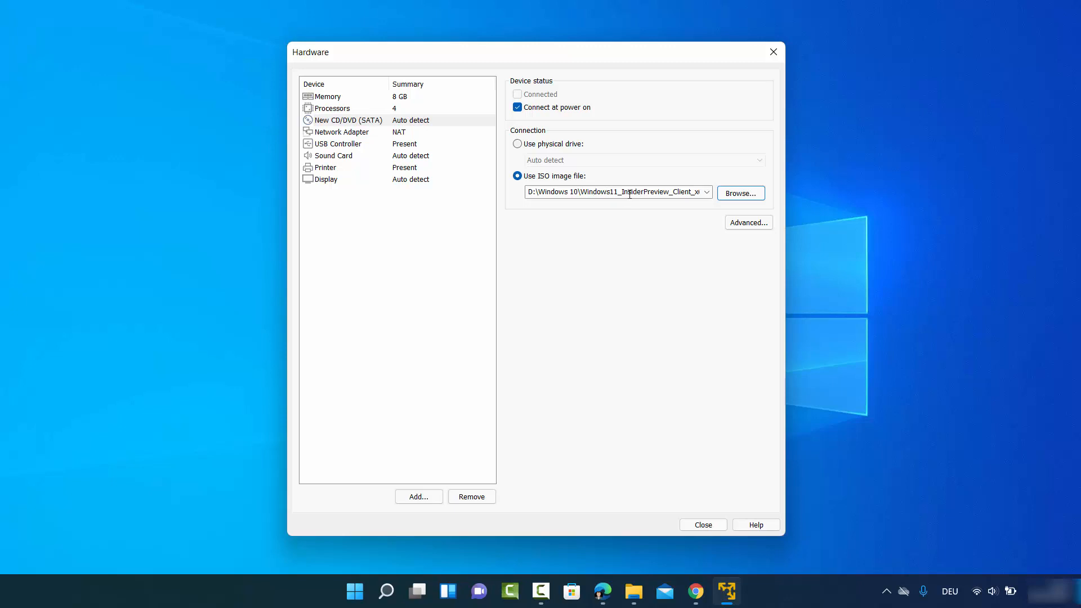
left_click(358, 135)
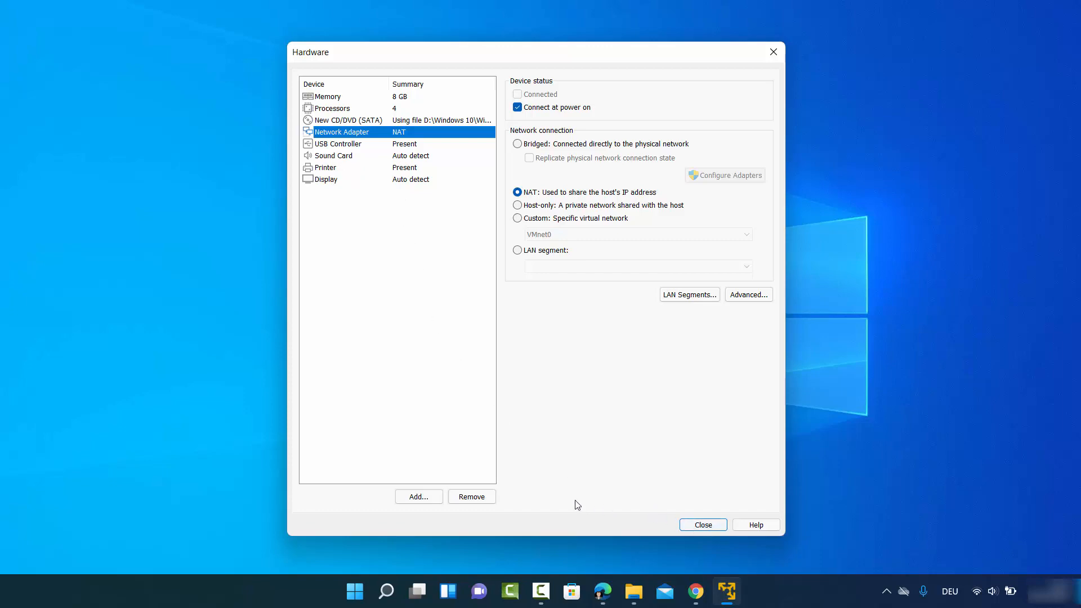
Close the Hardware dialog and finish the wizard to create the Windows 11 VM.
left_click(689, 526)
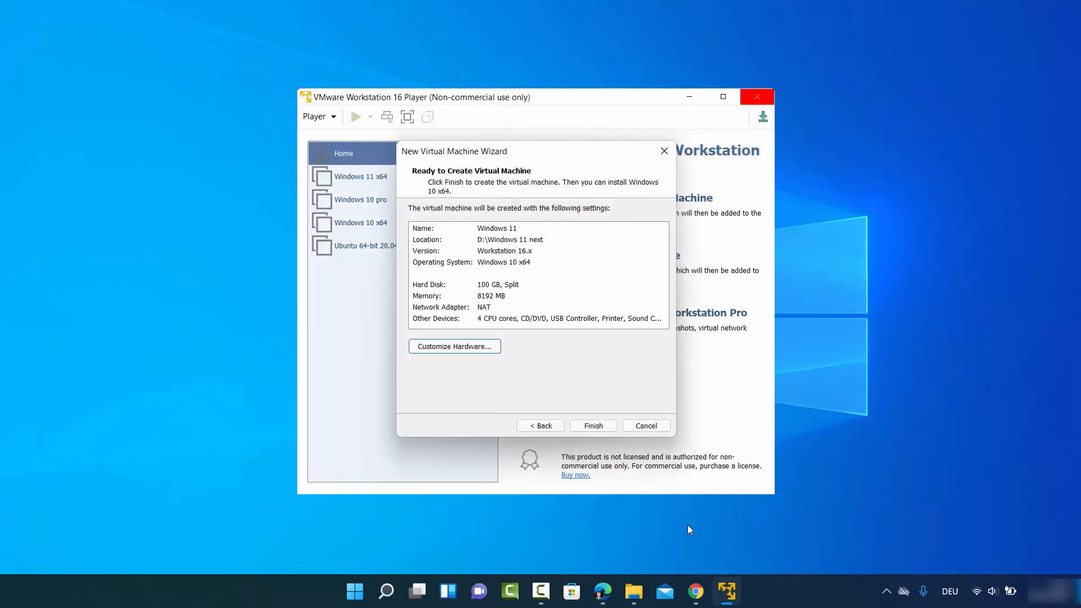
left_click(606, 427)
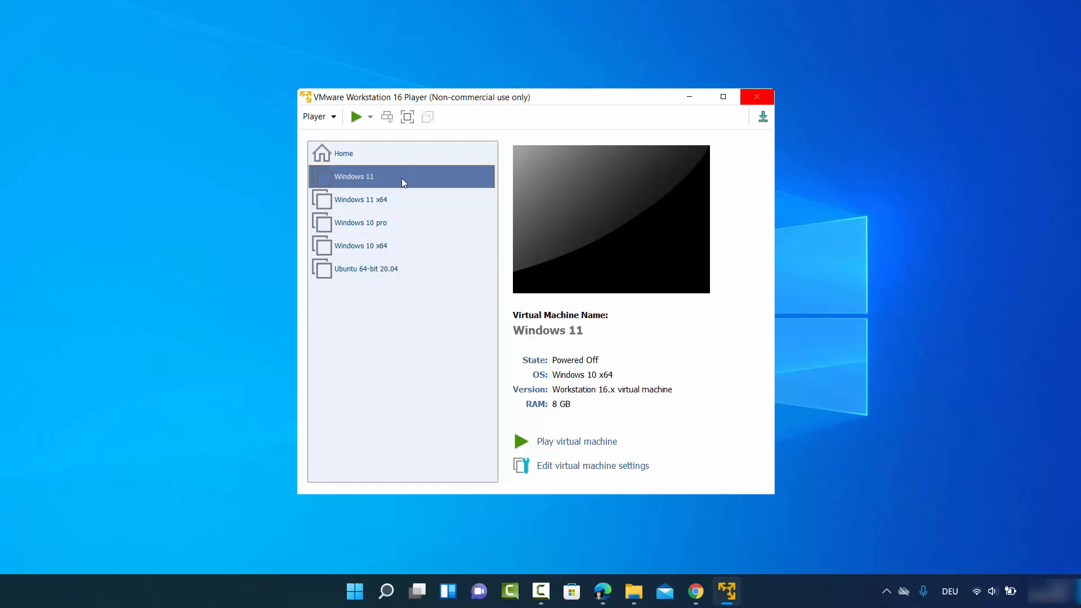
Power on the Windows 11 VM and capture input in its console.
left_click(575, 442)
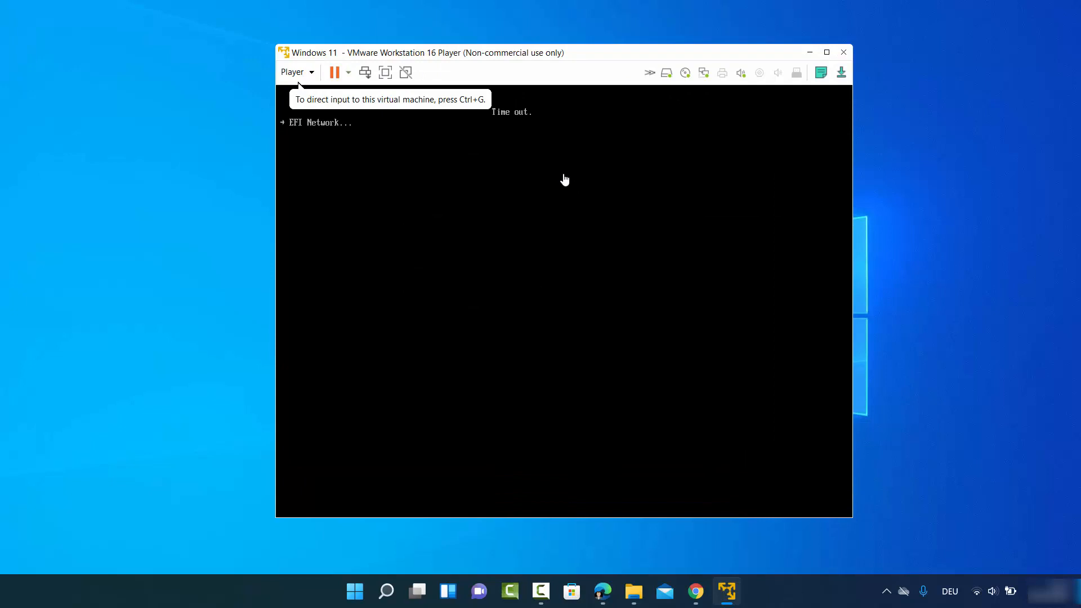
left_click(563, 178)
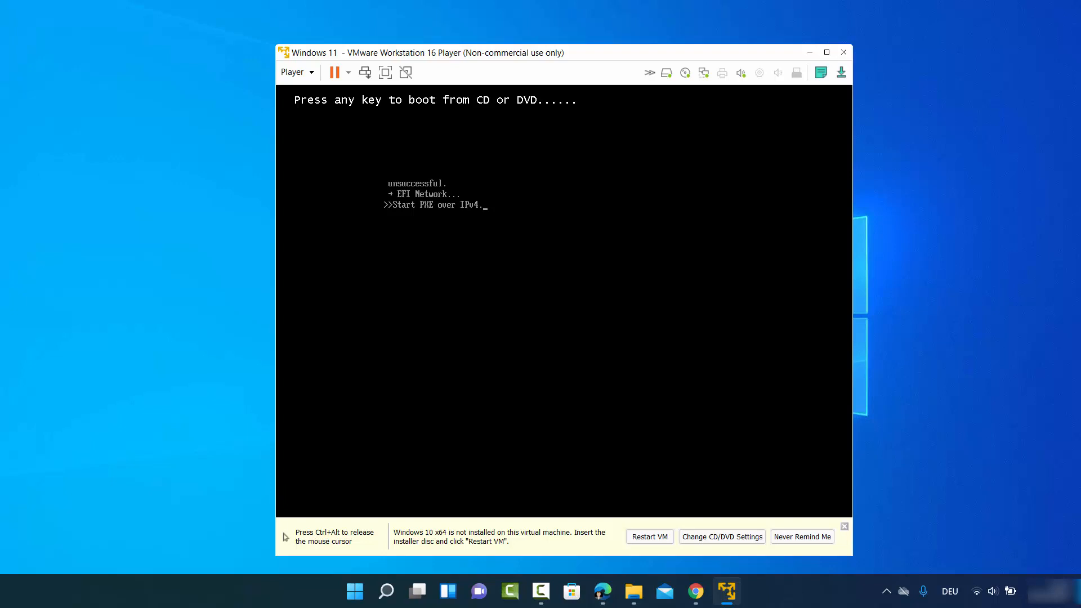
Boot the VM from the installer disc and set the setup keyboard method to German.
key("Return")
key("ctrl+alt")
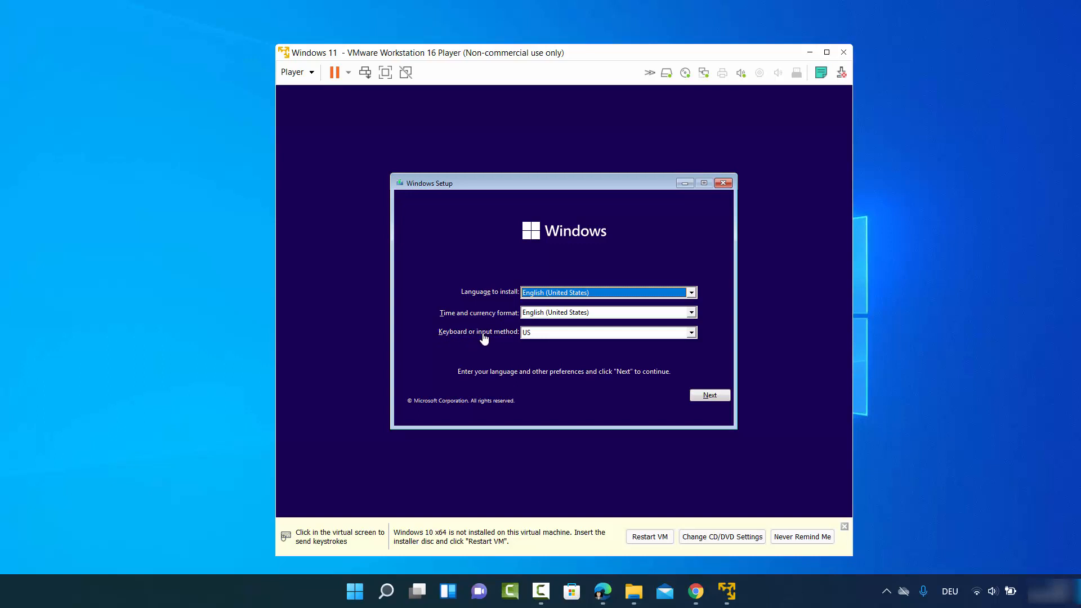
left_click(538, 333)
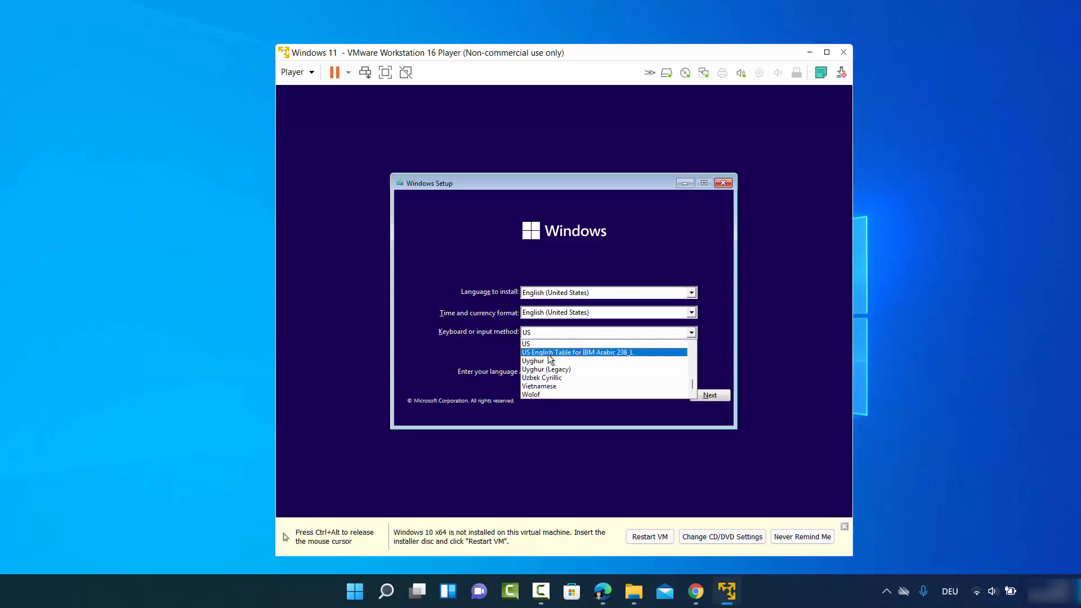
scroll(549, 353, "up", 20)
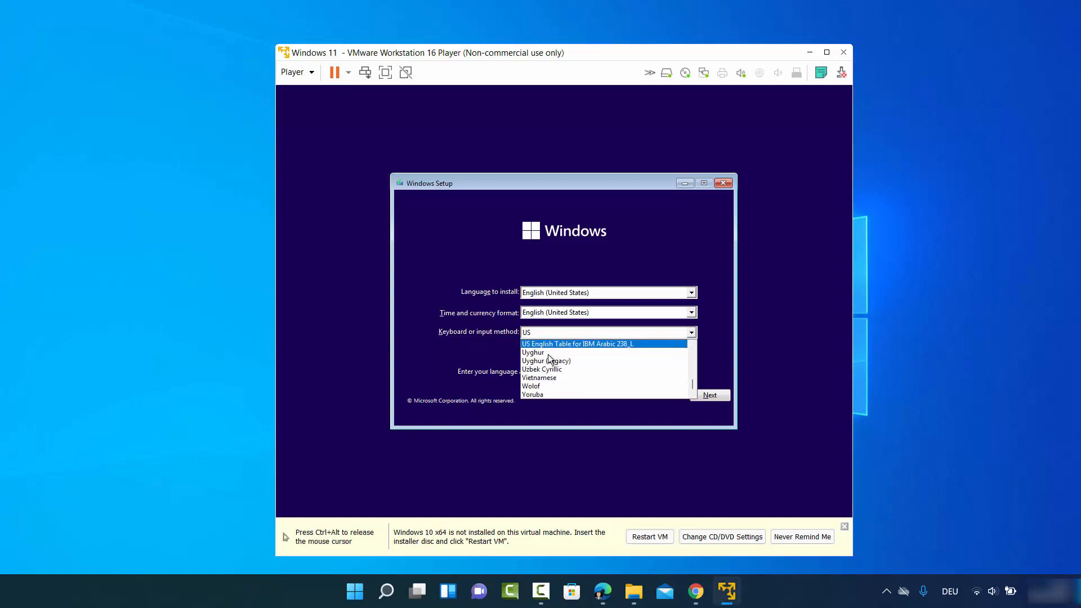
key("g")
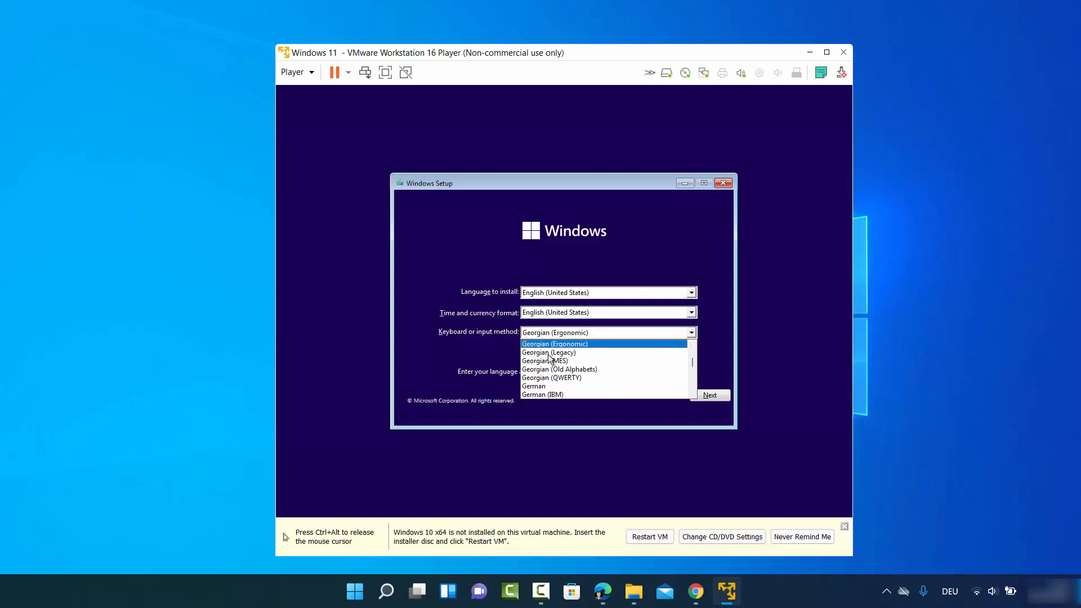
left_click(546, 386)
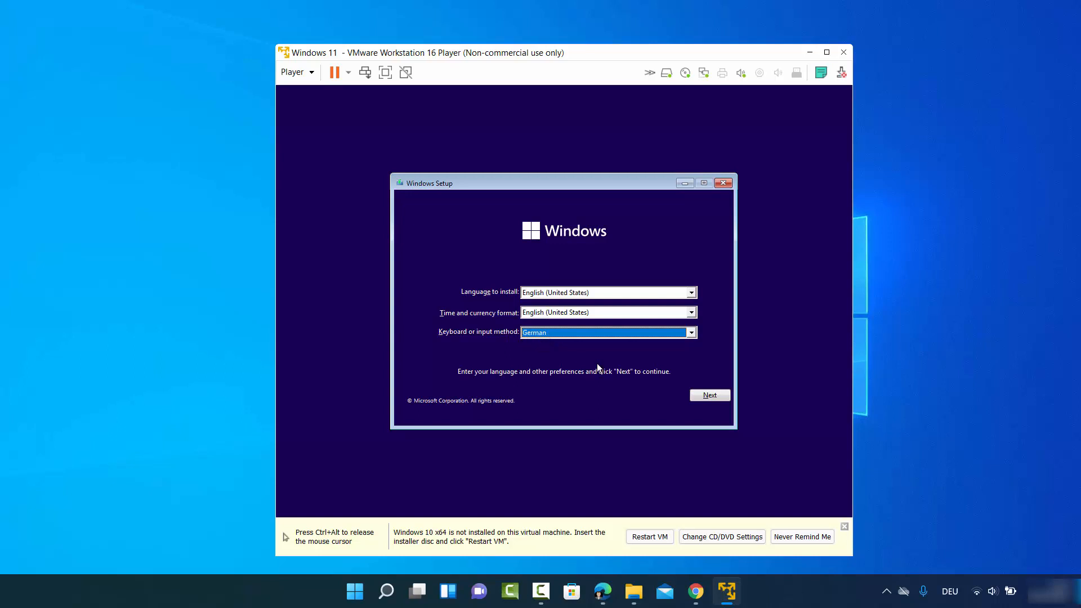
Continue past the language page without a product key and pick the Windows 11 Pro edition.
left_click(719, 396)
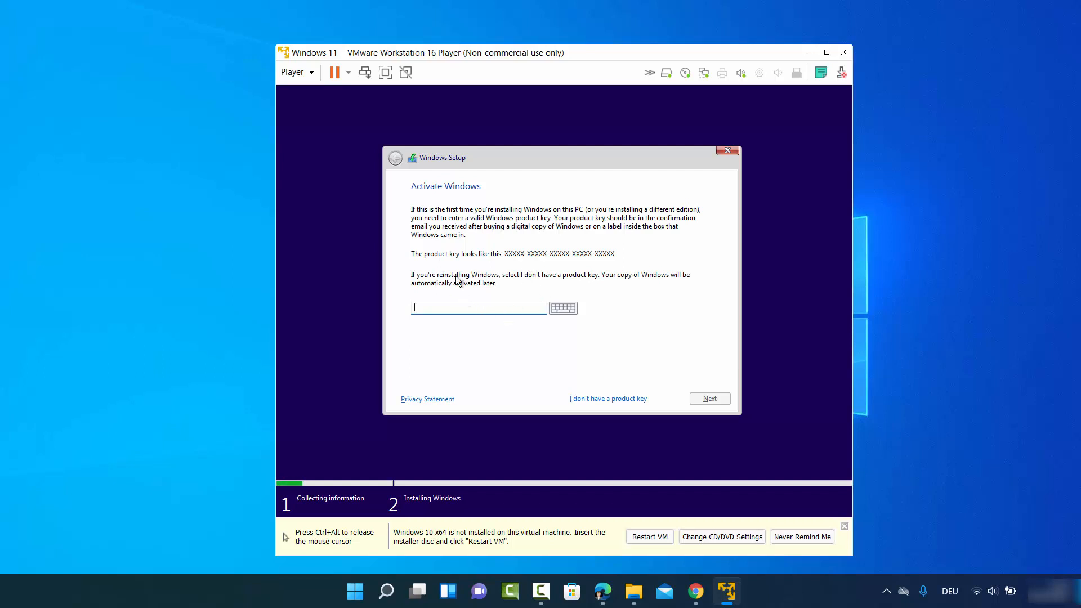
left_click(596, 400)
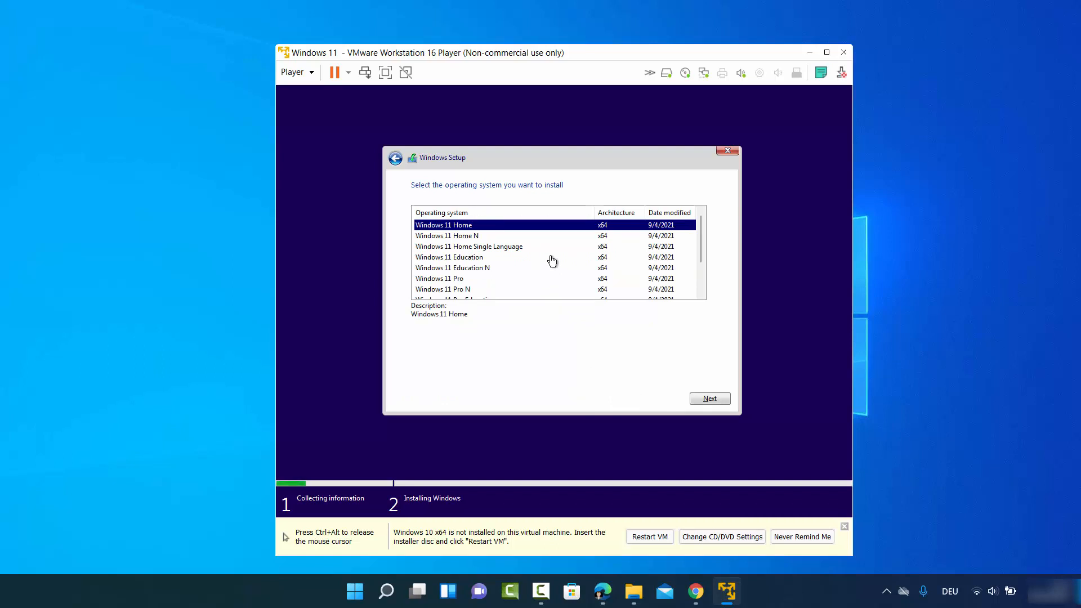
left_click(463, 279)
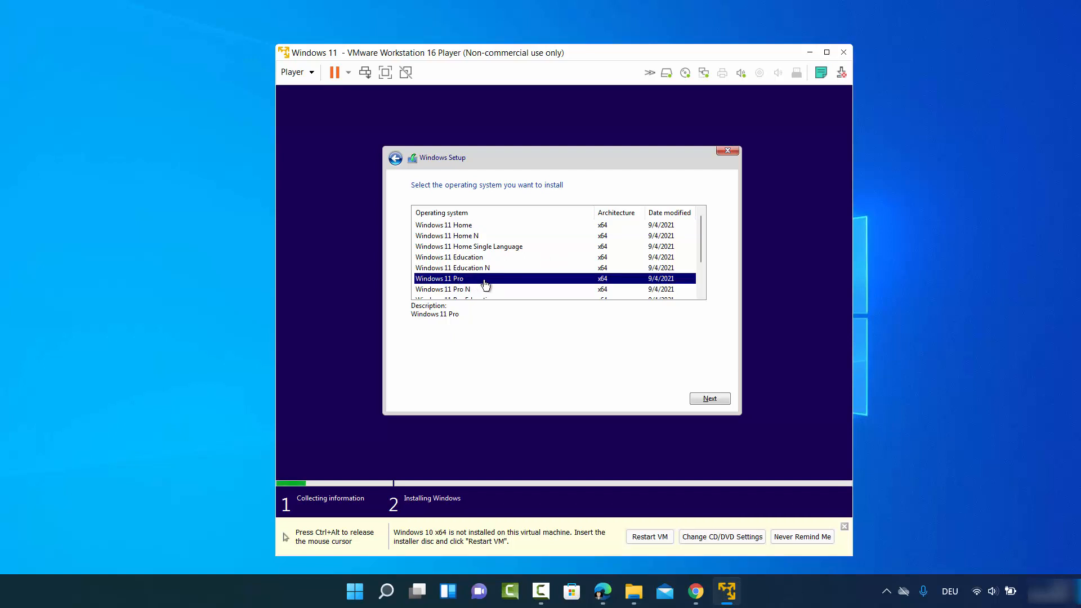
scroll(513, 266, "down", 1)
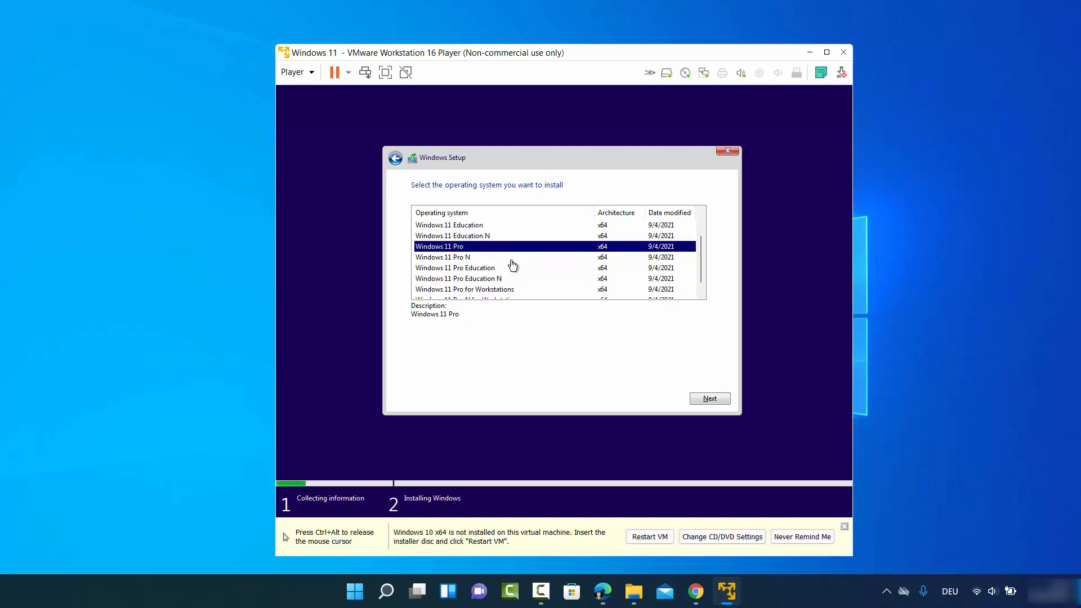
scroll(513, 265, "down", 1)
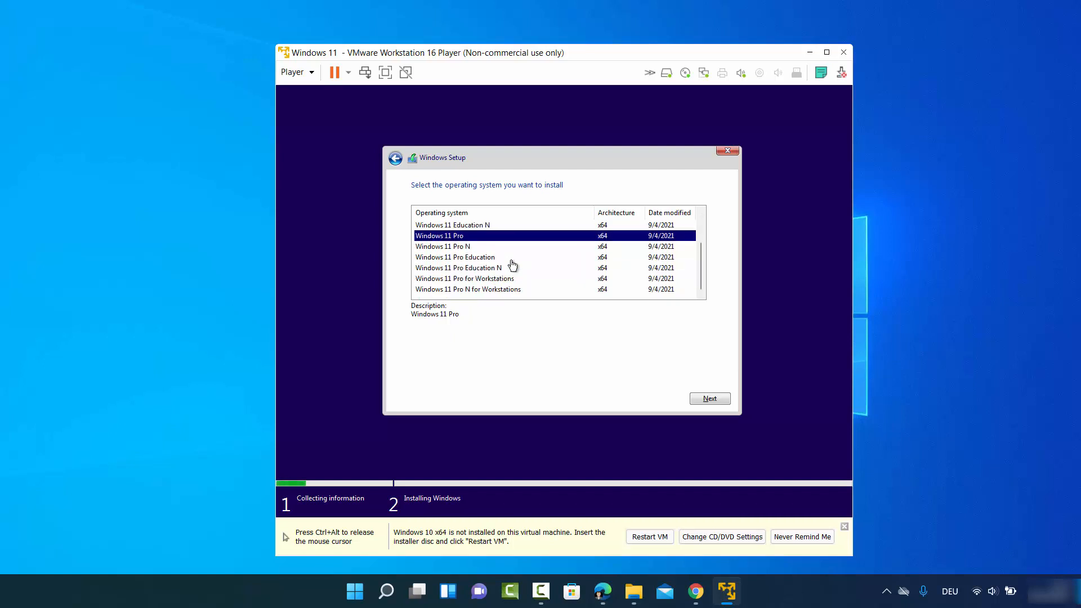
scroll(513, 265, "up", 2)
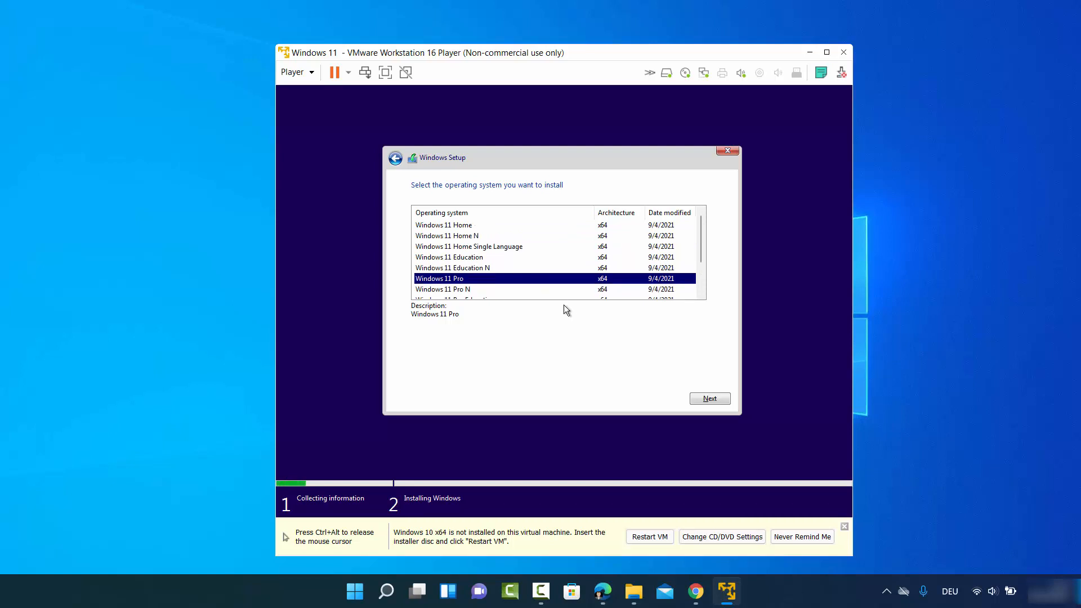
left_click(705, 400)
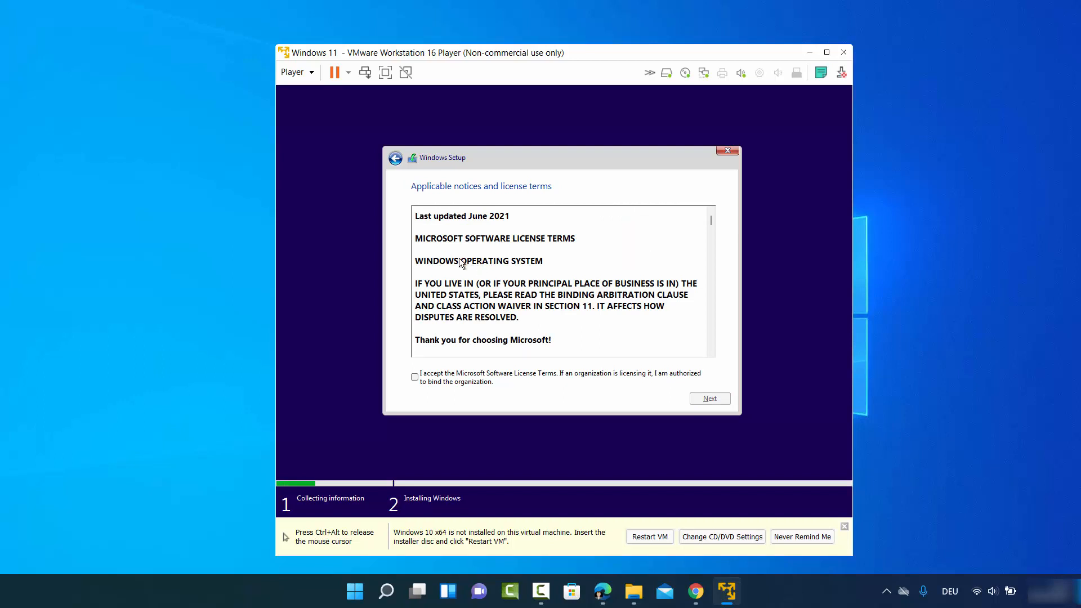
Accept the license terms and choose Custom: Install Windows only (advanced).
left_click(415, 377)
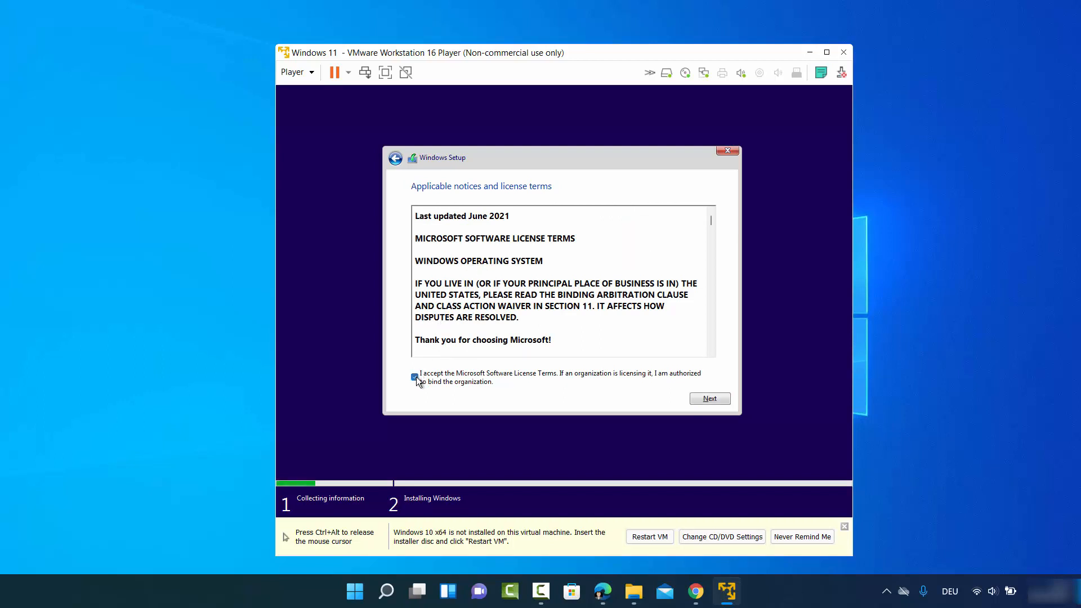
left_click(709, 399)
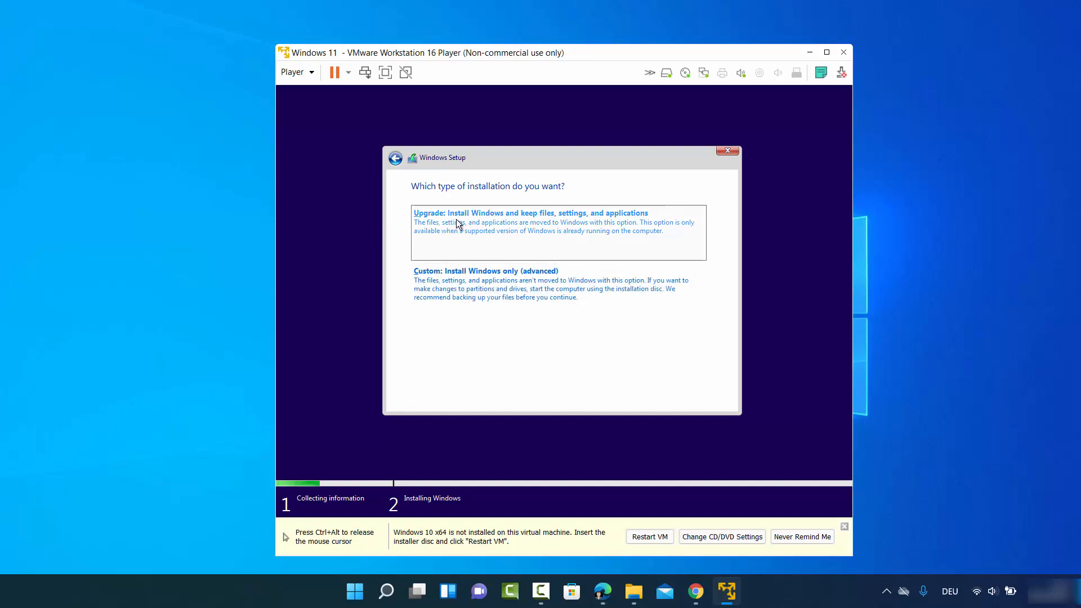
left_click(498, 289)
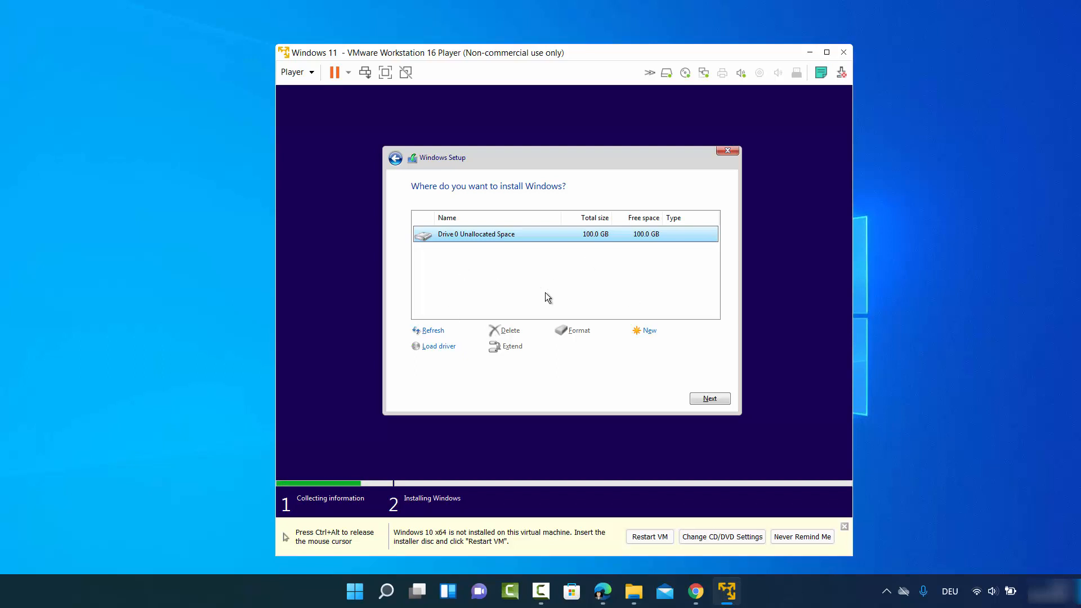
Start installing Windows onto Drive 0's 100 GB unallocated space.
left_click(709, 398)
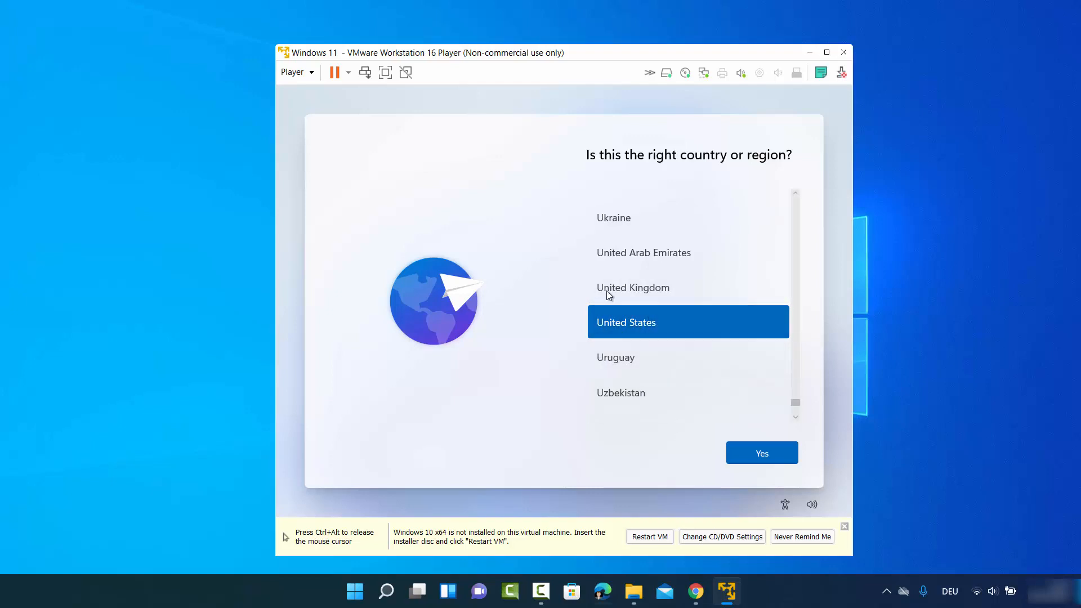
Confirm United States as the region, choose the German keyboard layout, and skip a second layout.
left_click(756, 451)
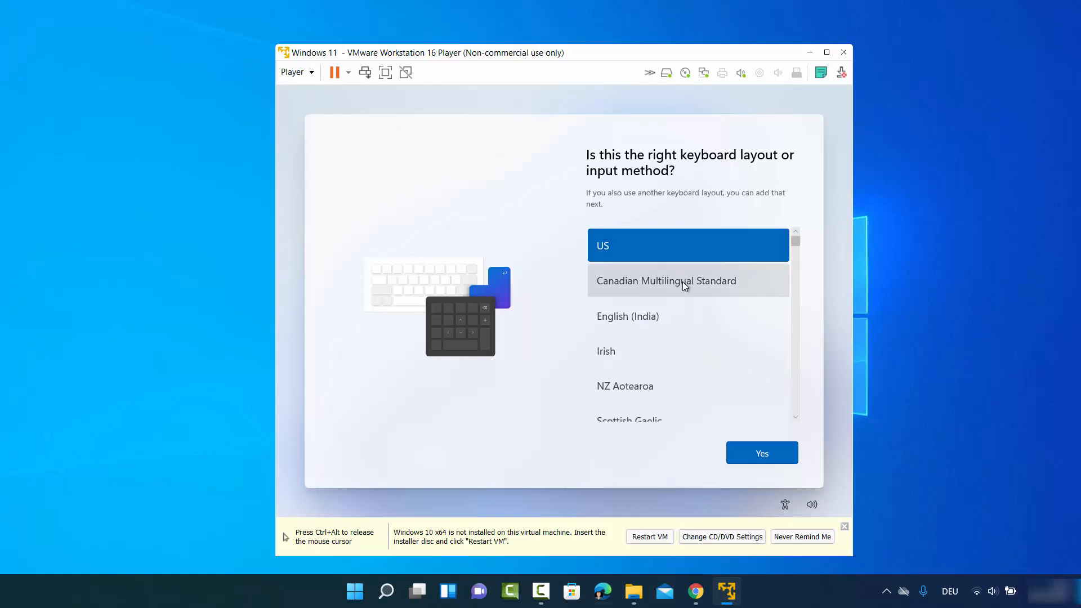
scroll(683, 282, "down", 3)
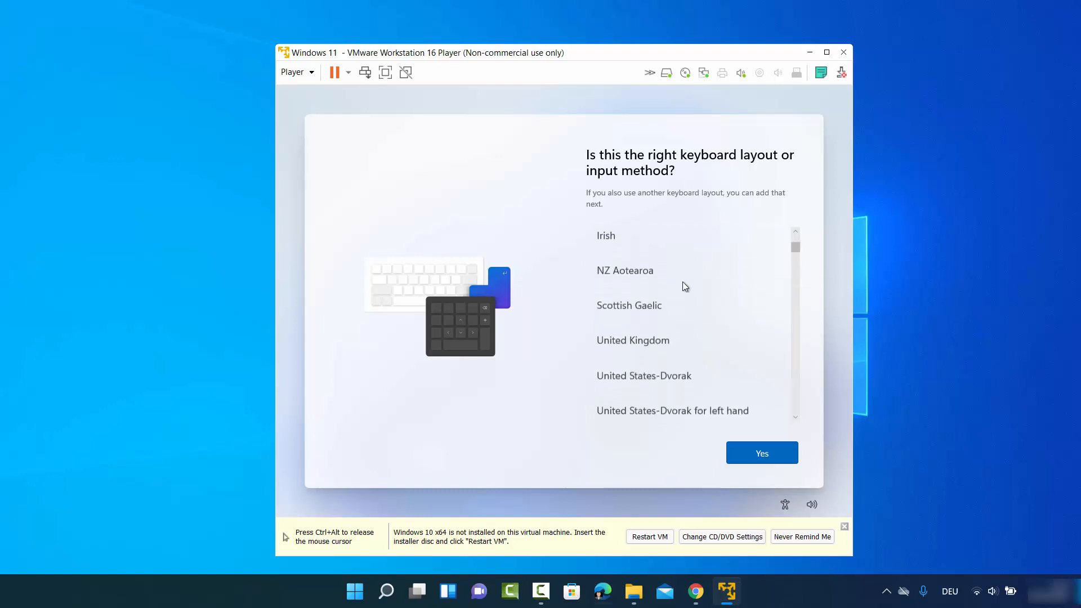
scroll(683, 281, "down", 3)
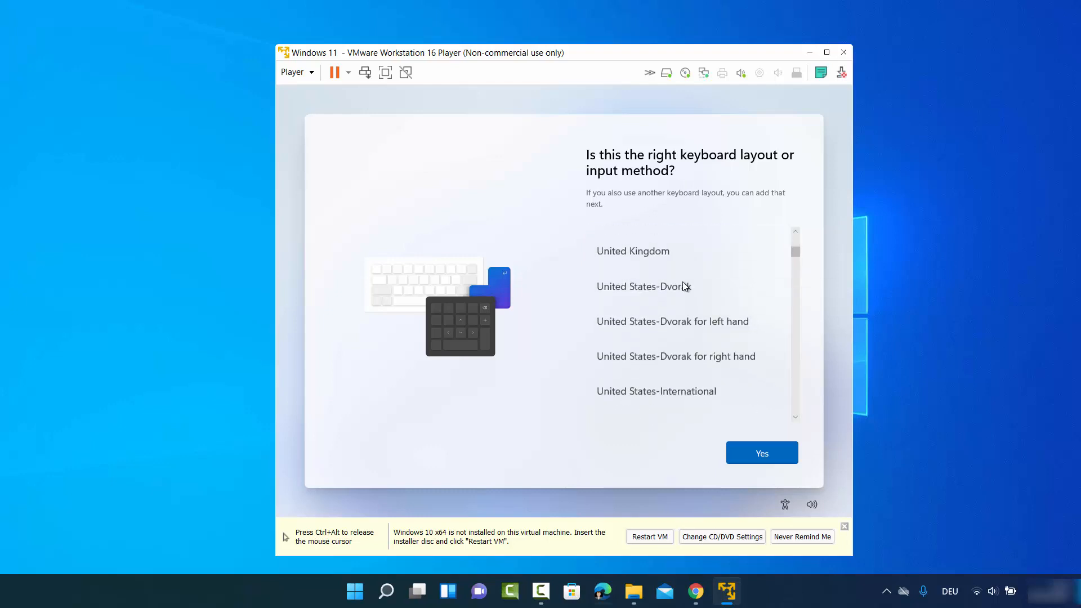
scroll(658, 310, "down", 2)
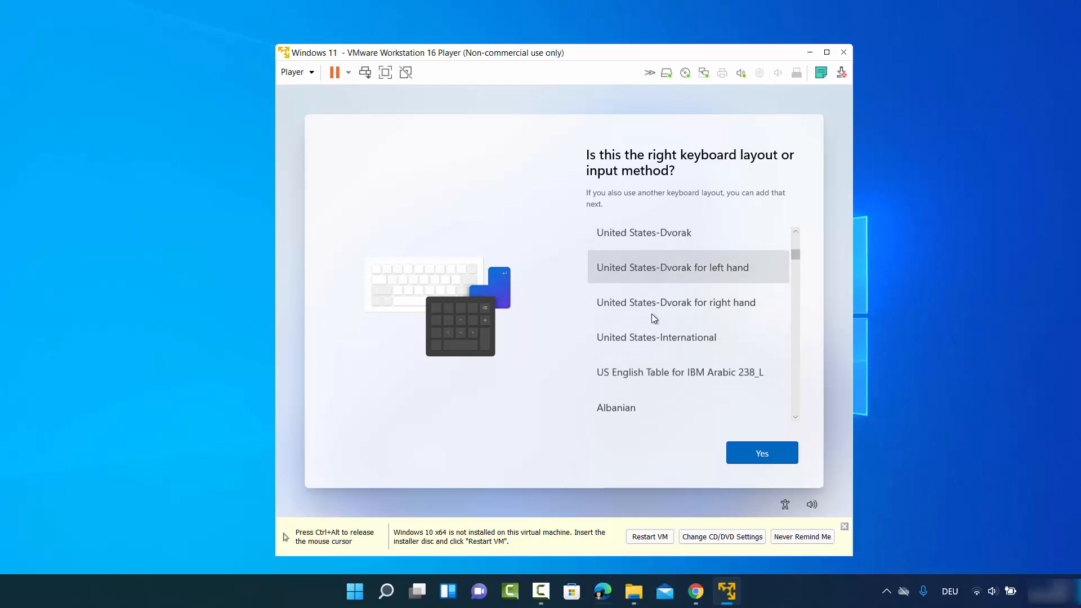
scroll(643, 318, "down", 10)
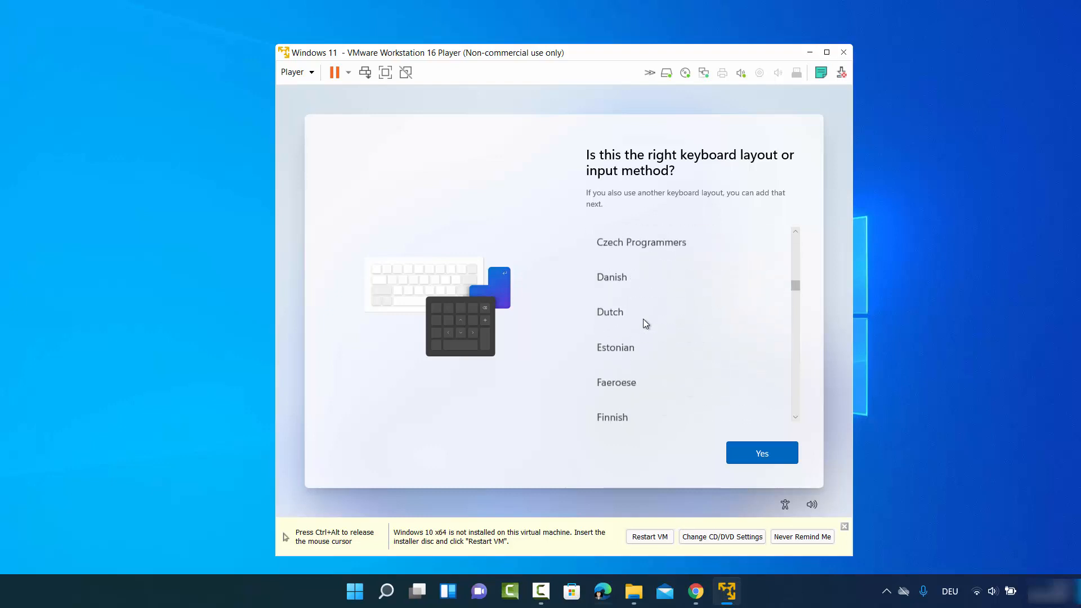
left_click(643, 319)
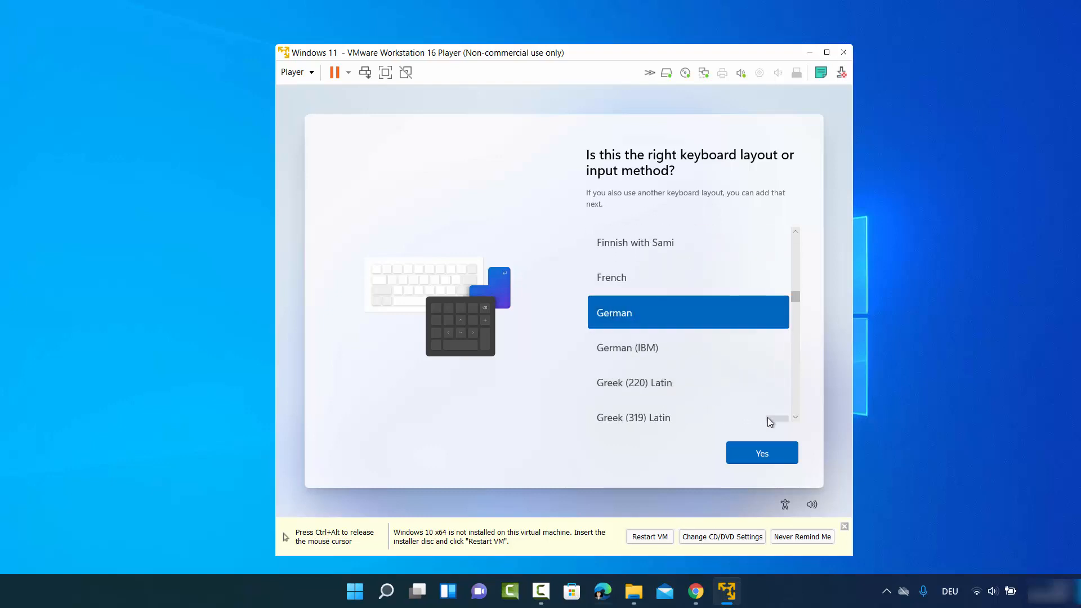
left_click(751, 453)
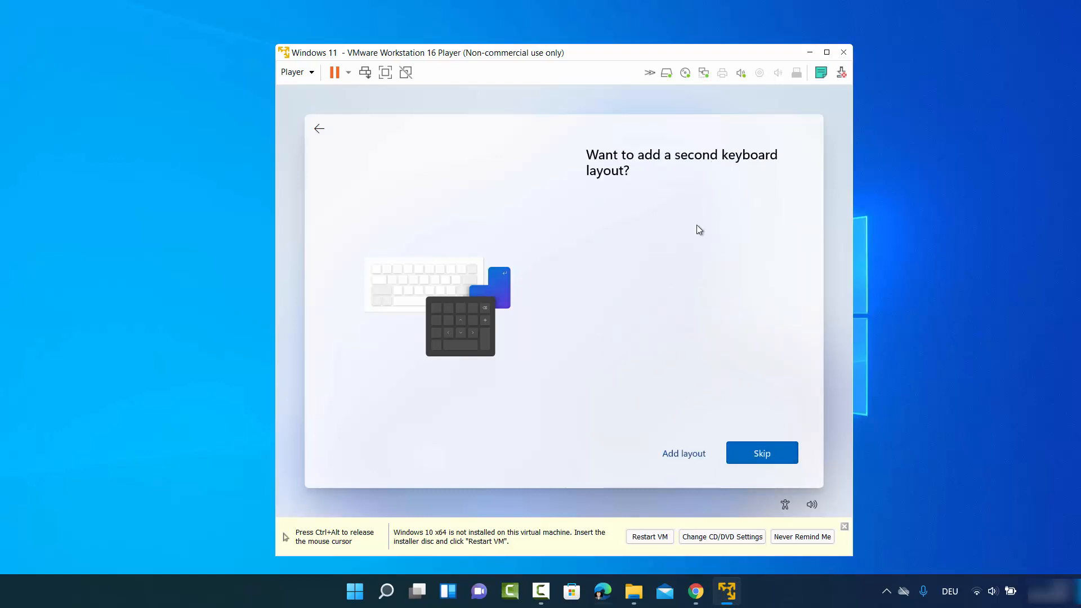
left_click(754, 450)
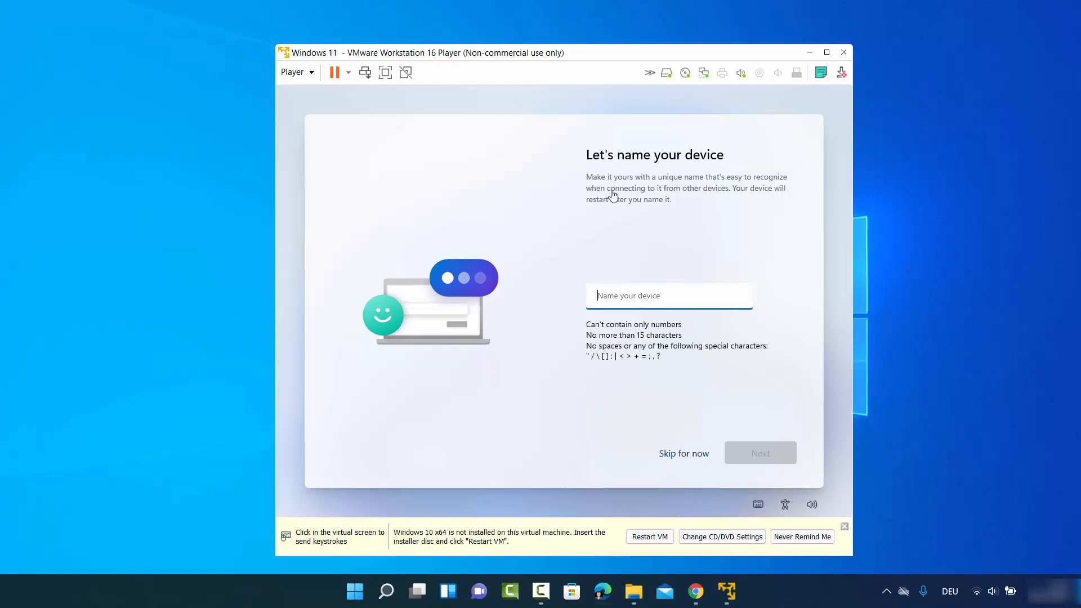
Name the device 'codebind' and continue.
left_click(651, 303)
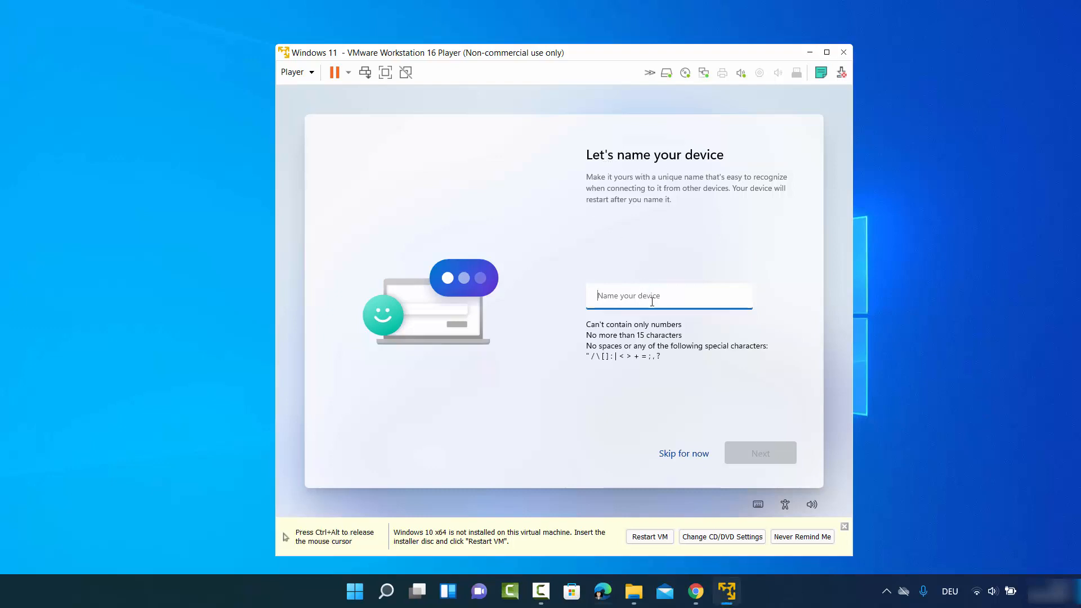
type("codebind")
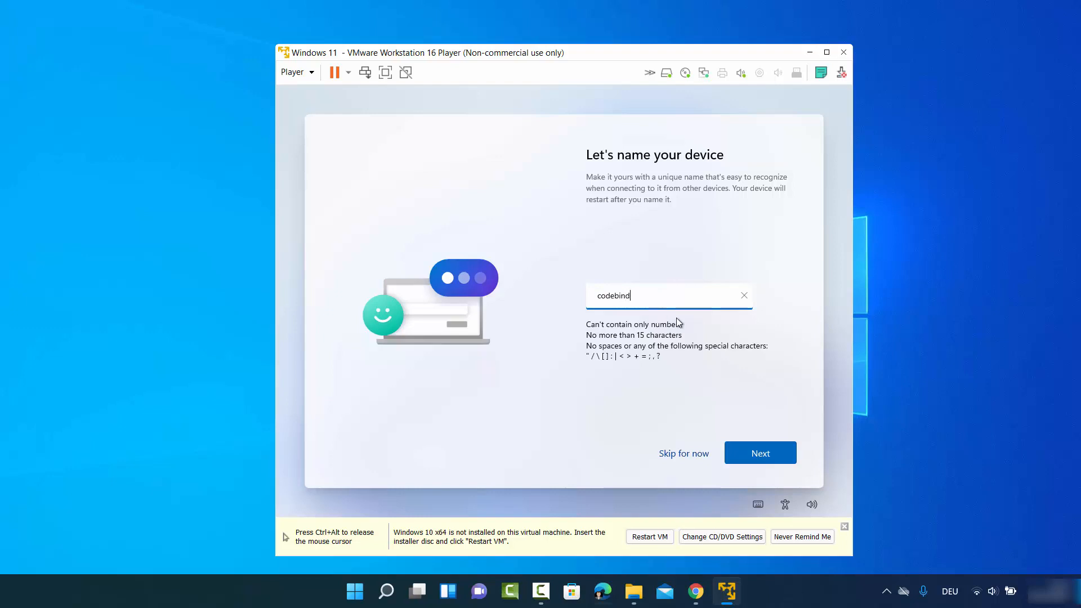
left_click(743, 446)
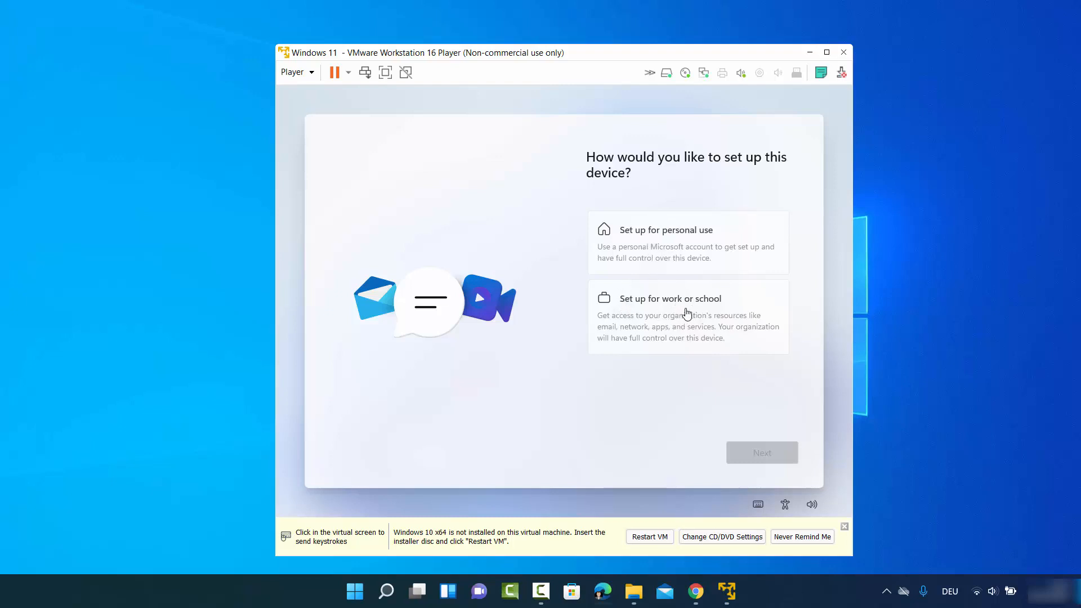
Choose to set up the device for personal use.
left_click(668, 233)
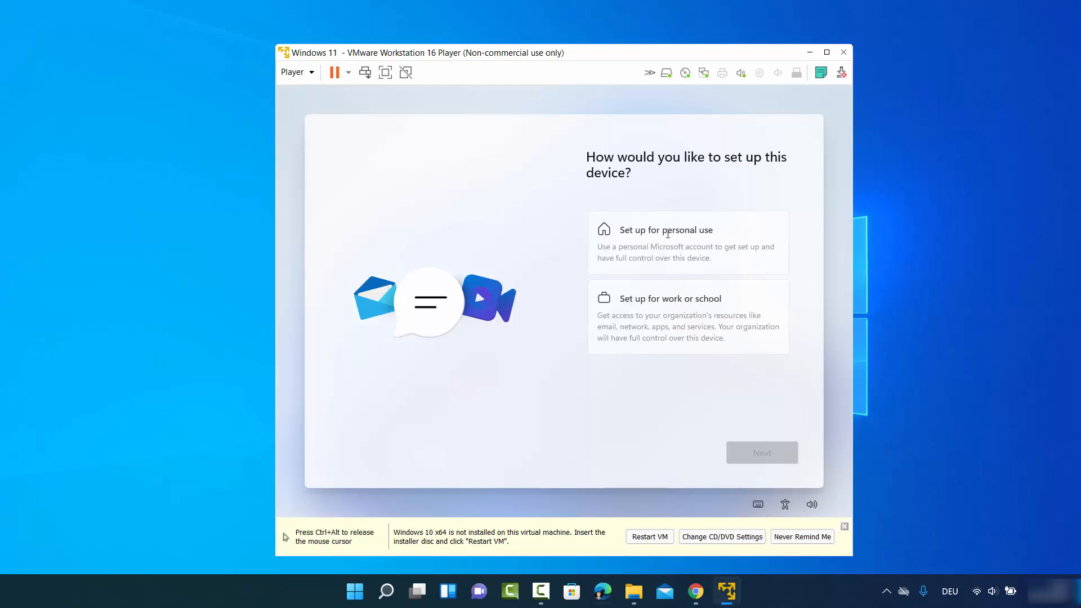
left_click(628, 230)
left_click(769, 452)
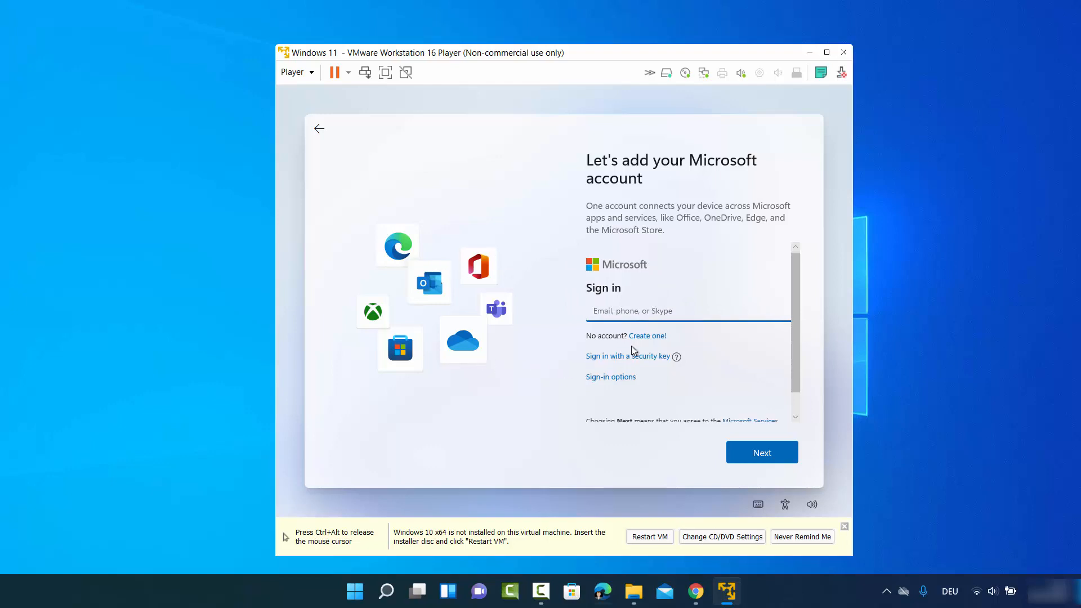
Switch sign-in to an offline account and skip the Microsoft account.
scroll(631, 345, "down", 1)
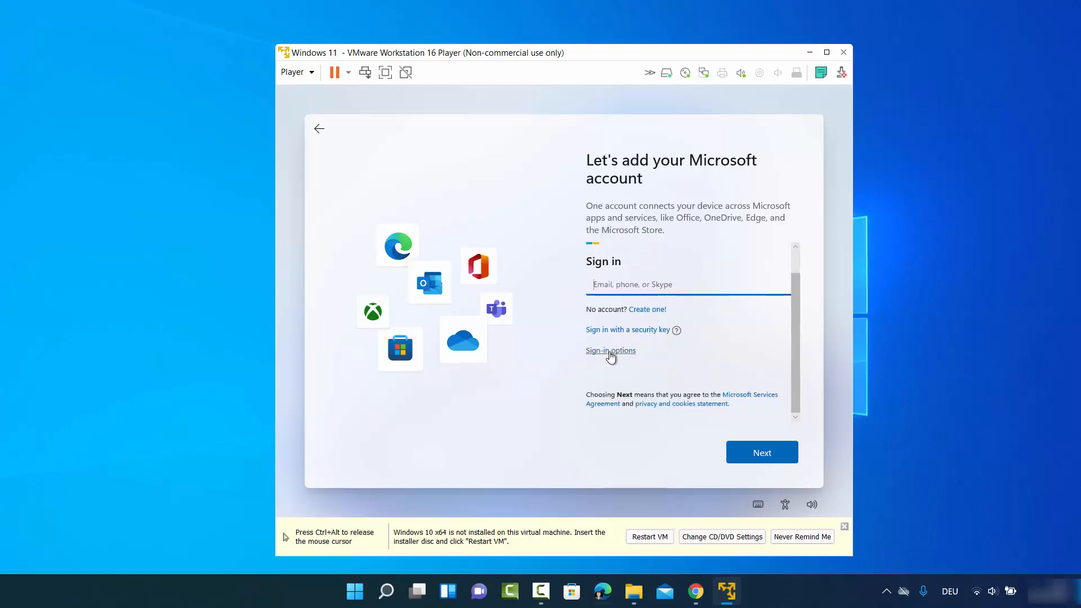
left_click(609, 355)
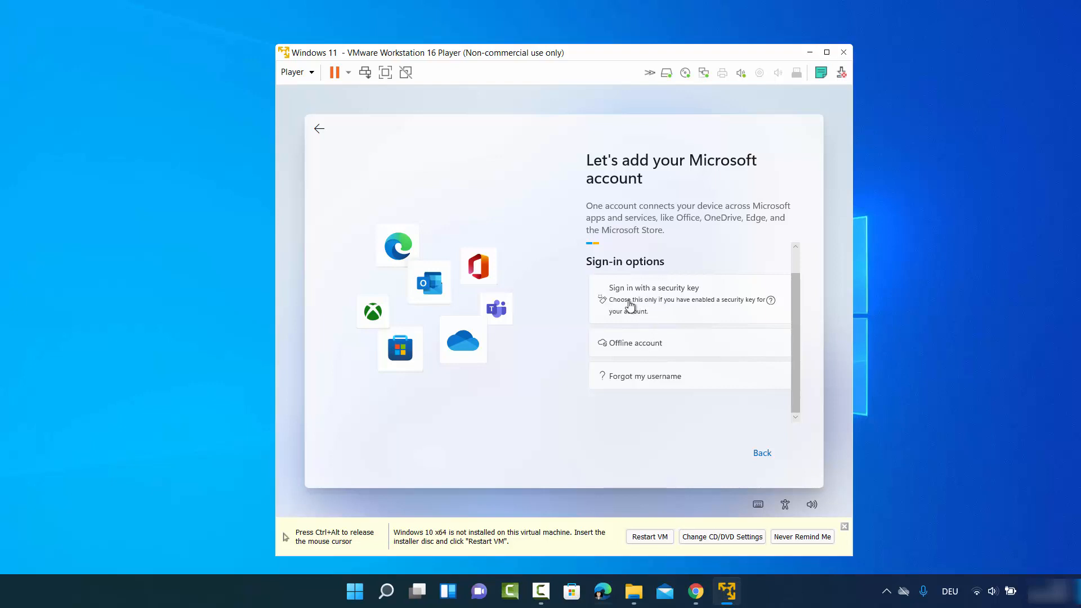
left_click(624, 344)
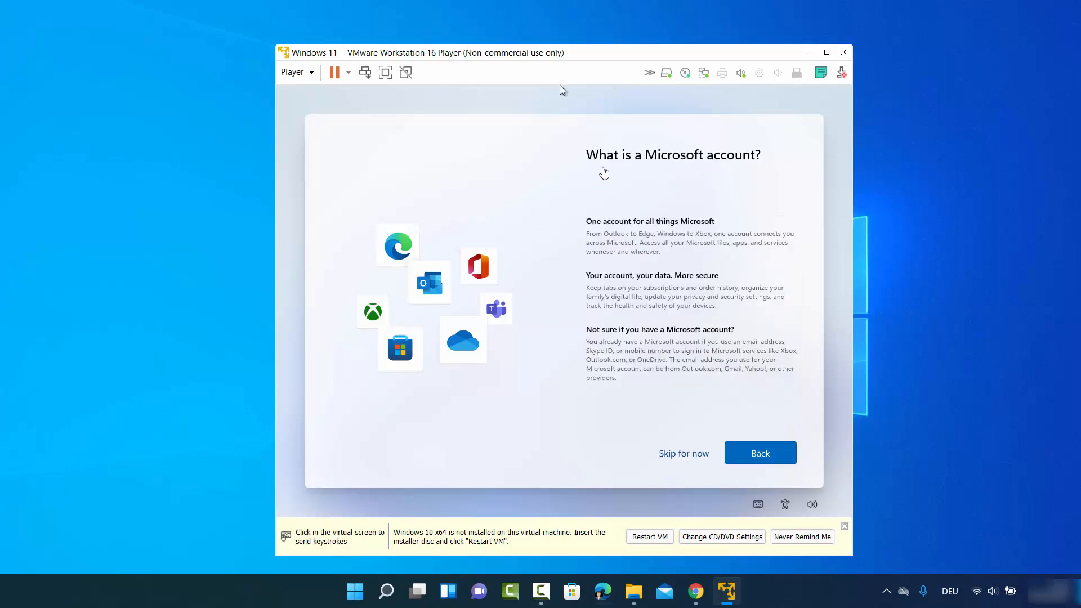
left_click(560, 85)
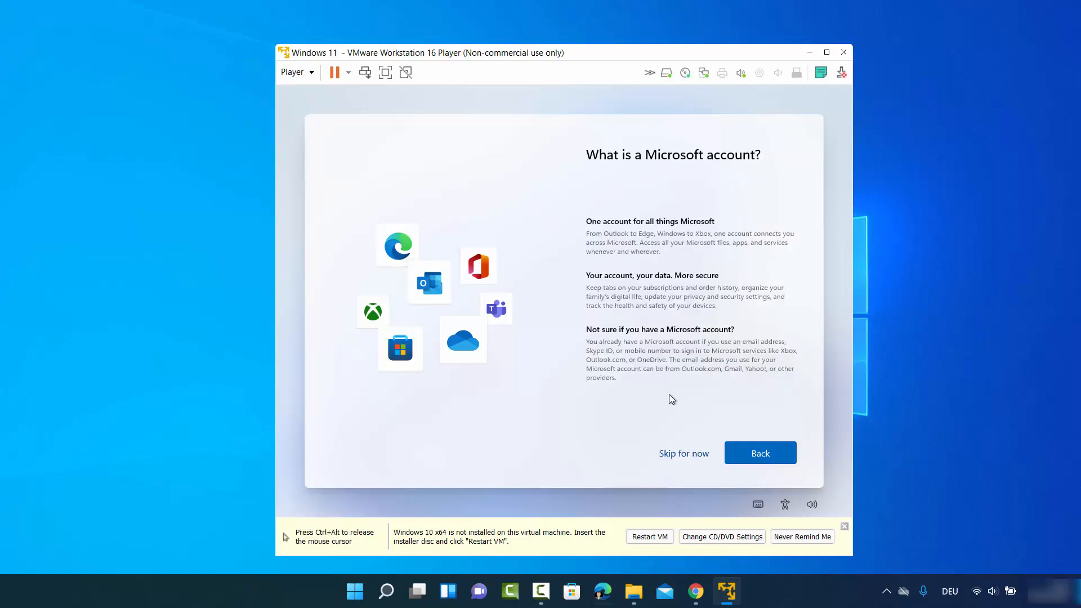
left_click(686, 453)
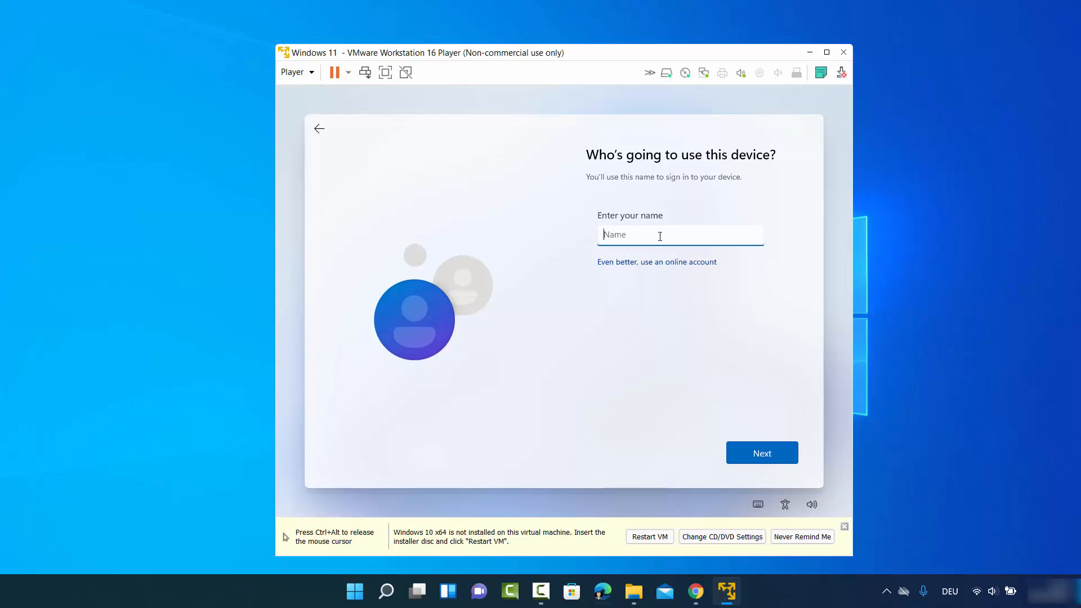
Enter the local user name, then set and confirm the account password.
type("yogesh")
left_click(764, 447)
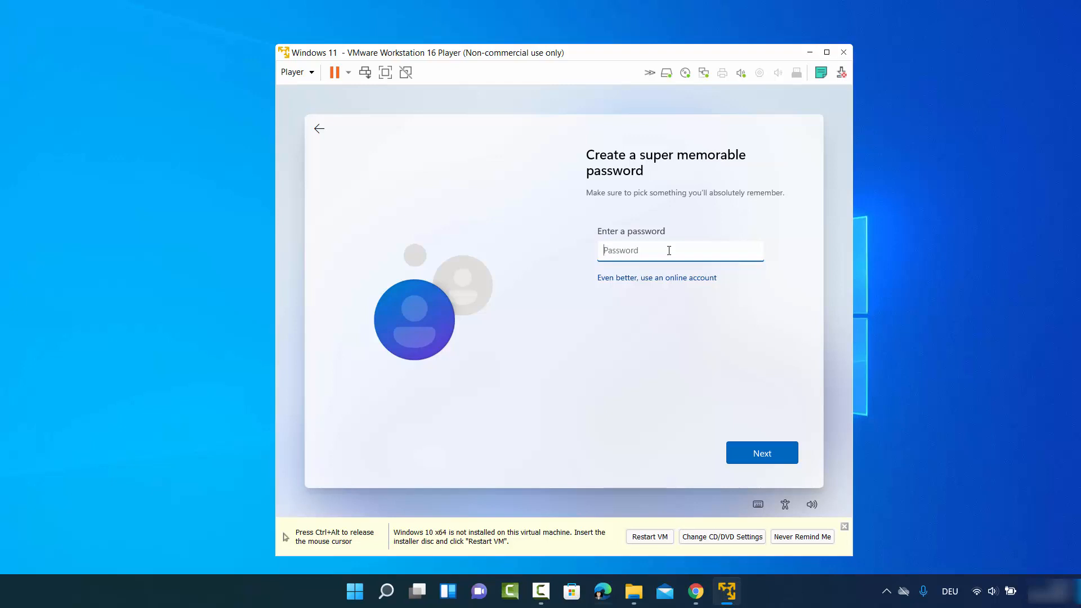
type("•••••••")
left_click(748, 450)
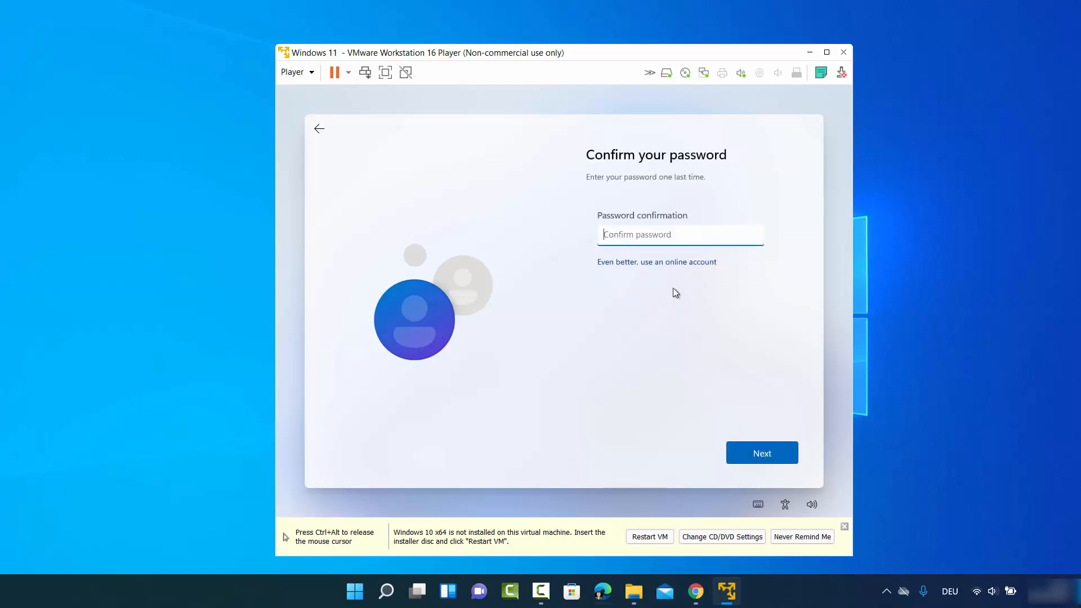
type("•••••••")
left_click(755, 450)
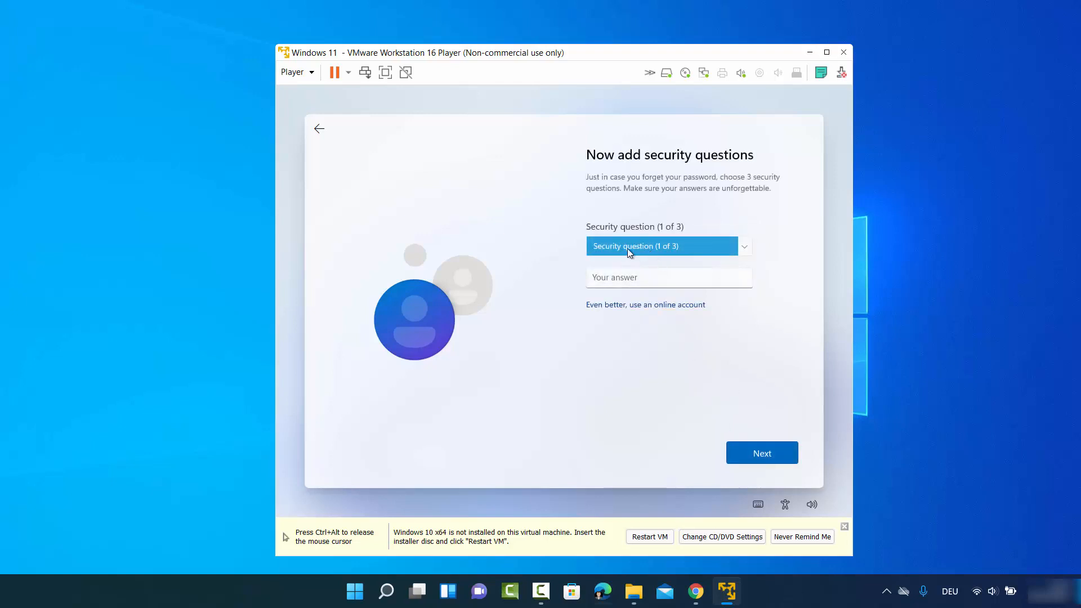
Pick the first pet's name security question and type its answer.
left_click(639, 250)
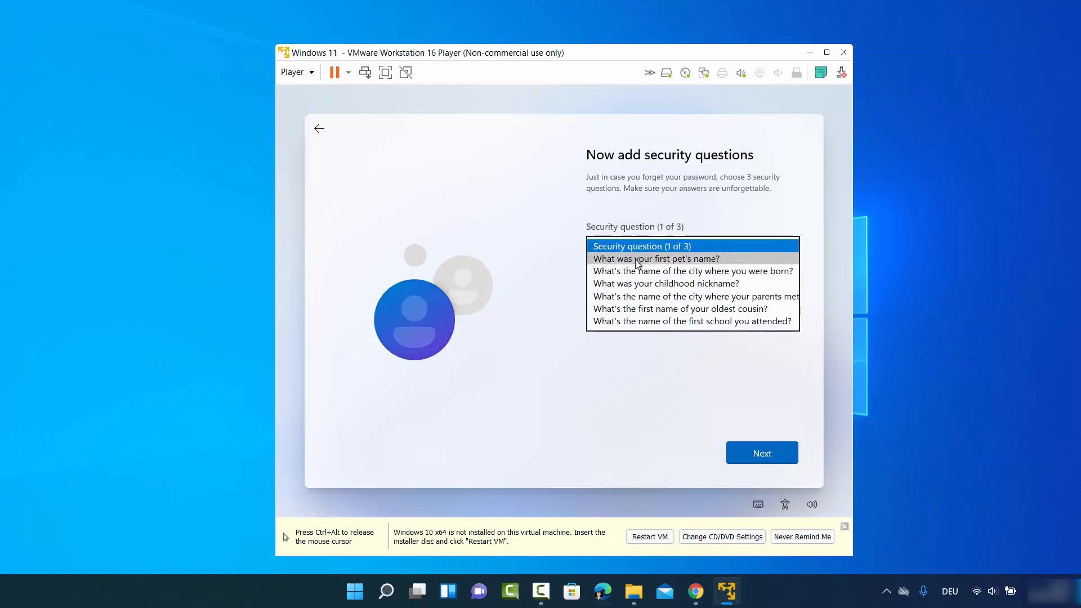
left_click(642, 259)
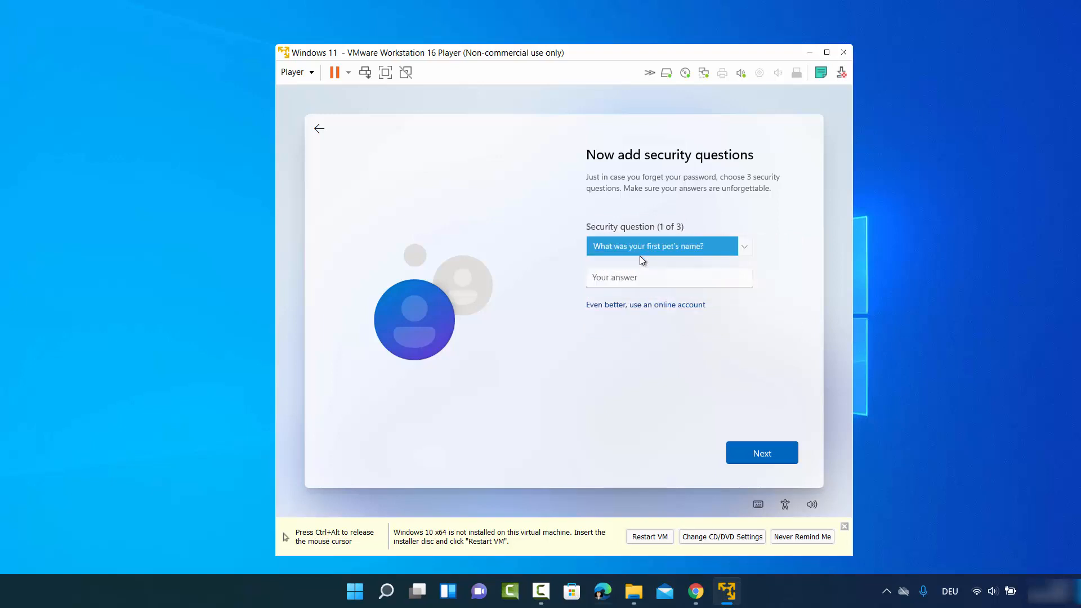
left_click(639, 275)
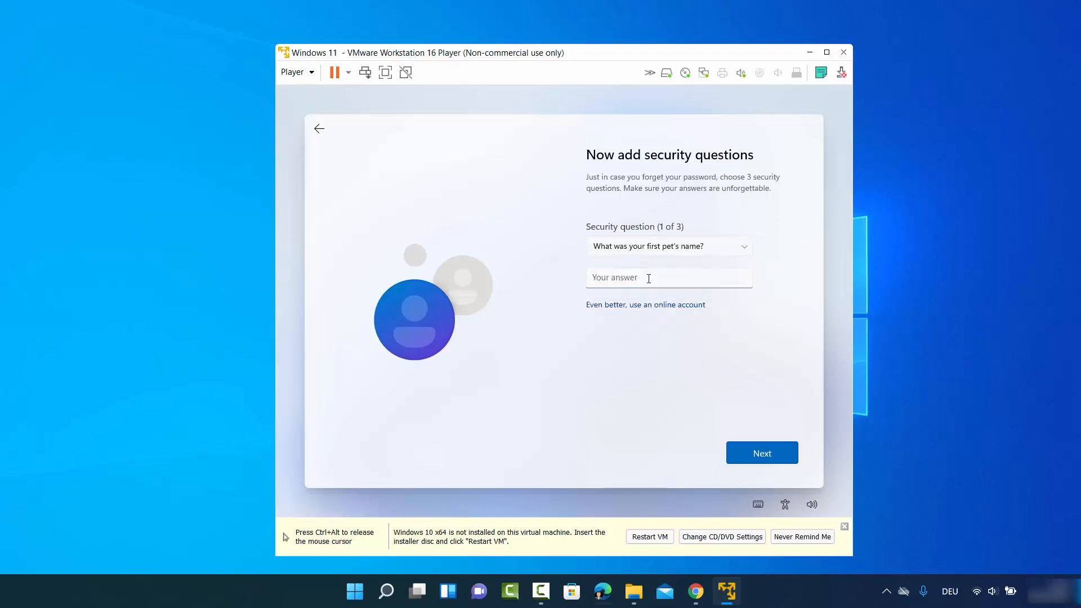
type("cd")
double_click(635, 277)
left_click(635, 281)
left_click(760, 448)
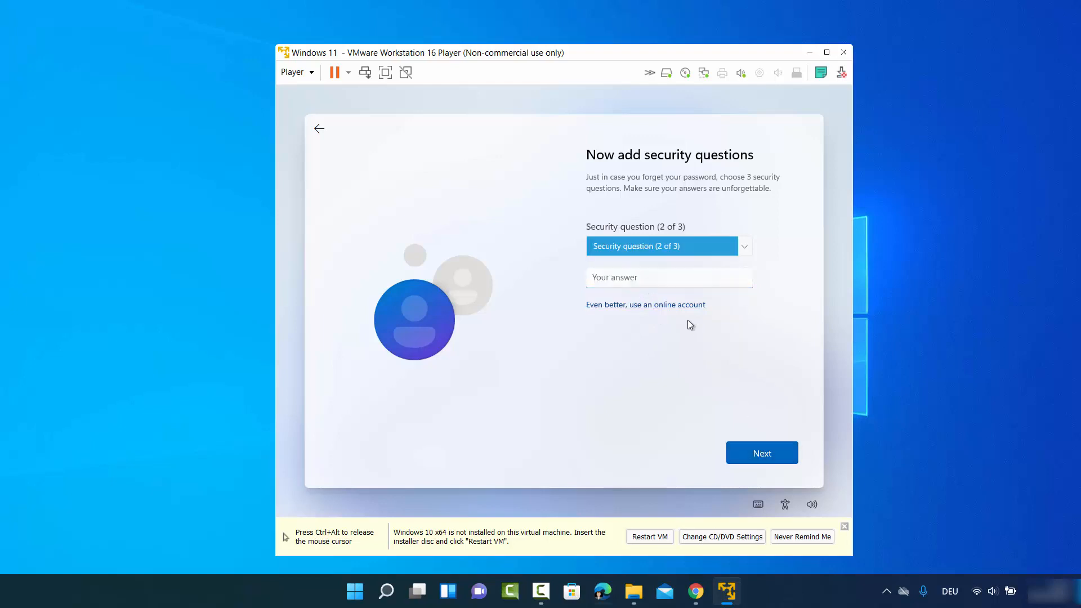
Answer the birth-city and parents-met-city security questions and continue.
left_click(662, 248)
left_click(657, 259)
left_click(652, 277)
type("cd")
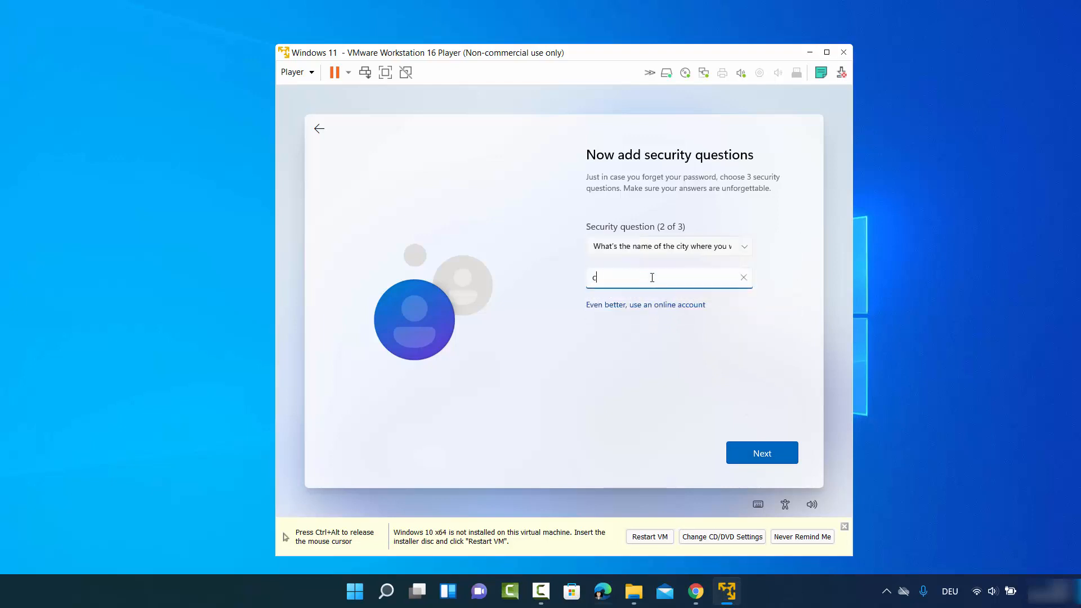
left_click(763, 454)
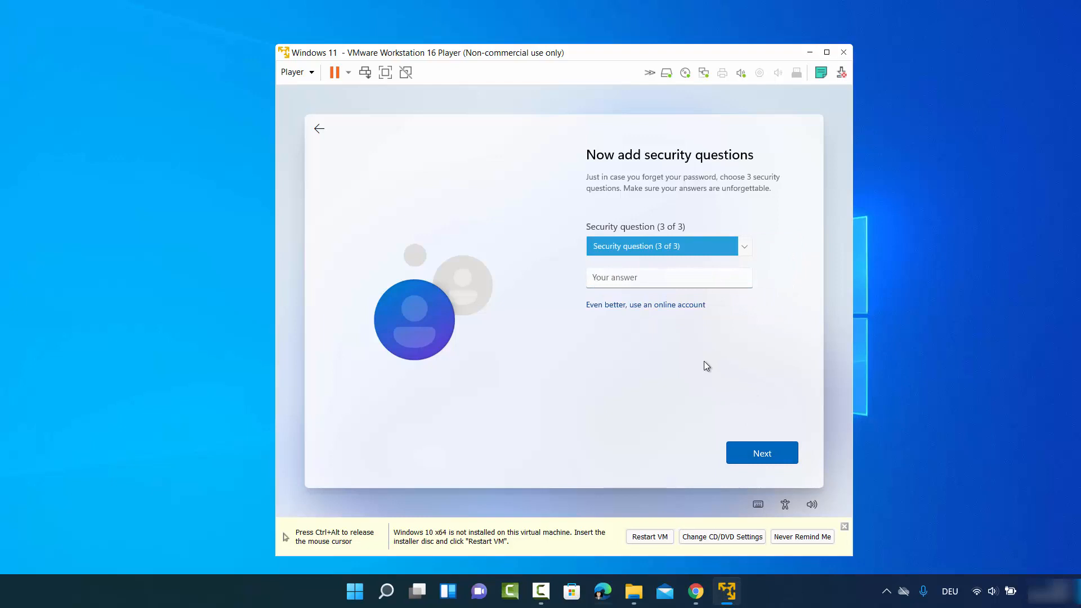
left_click(661, 255)
key("Return")
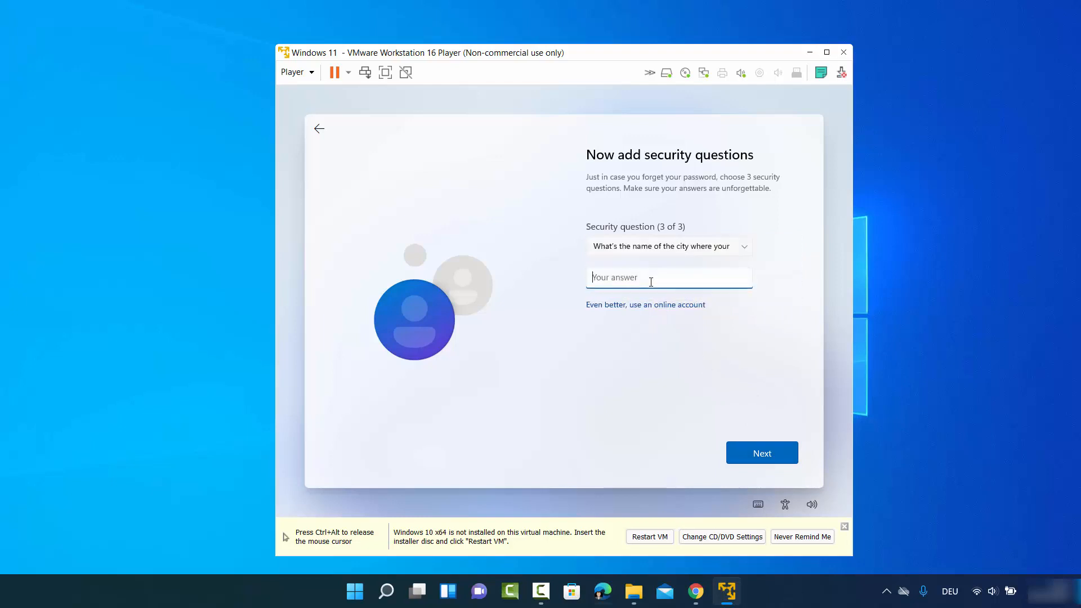
type("cb")
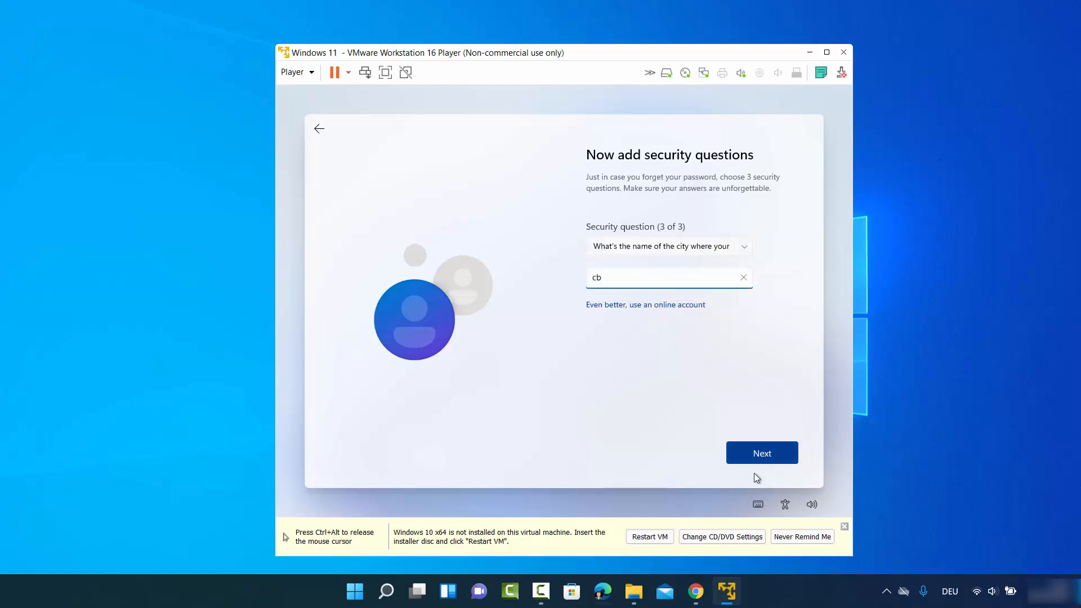
left_click(751, 447)
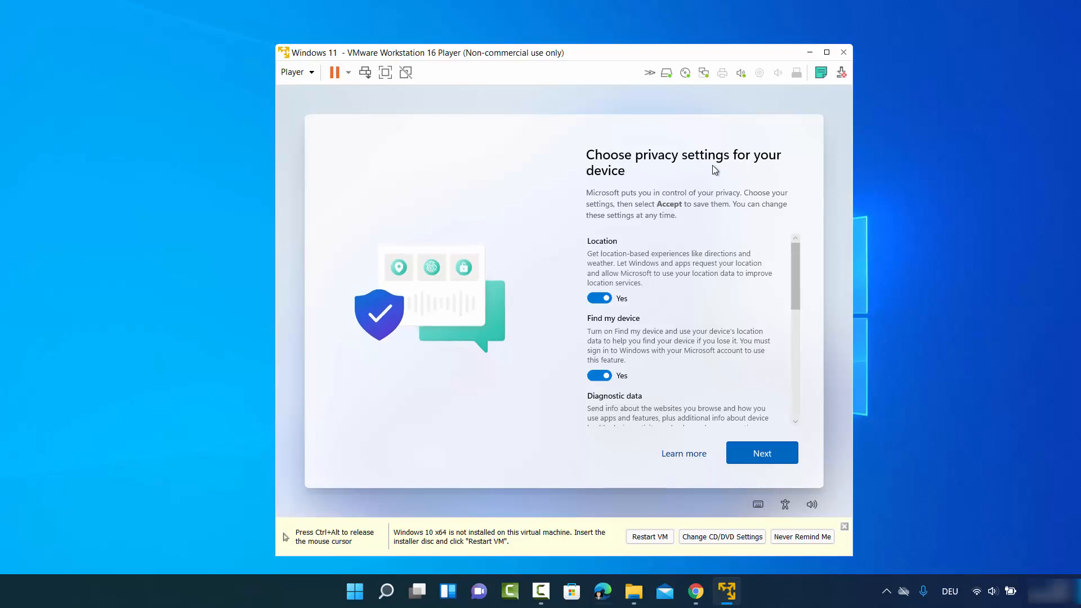
Turn off location and Find my device, and limit diagnostic data to Required only.
scroll(623, 235, "down", 1)
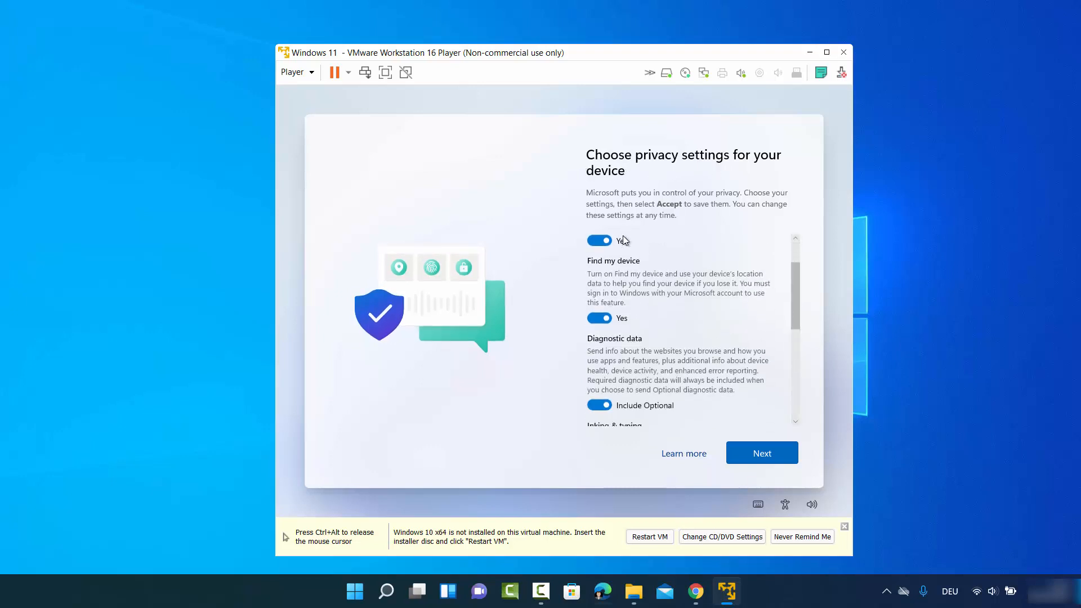
scroll(622, 242, "up", 1)
left_click(598, 290)
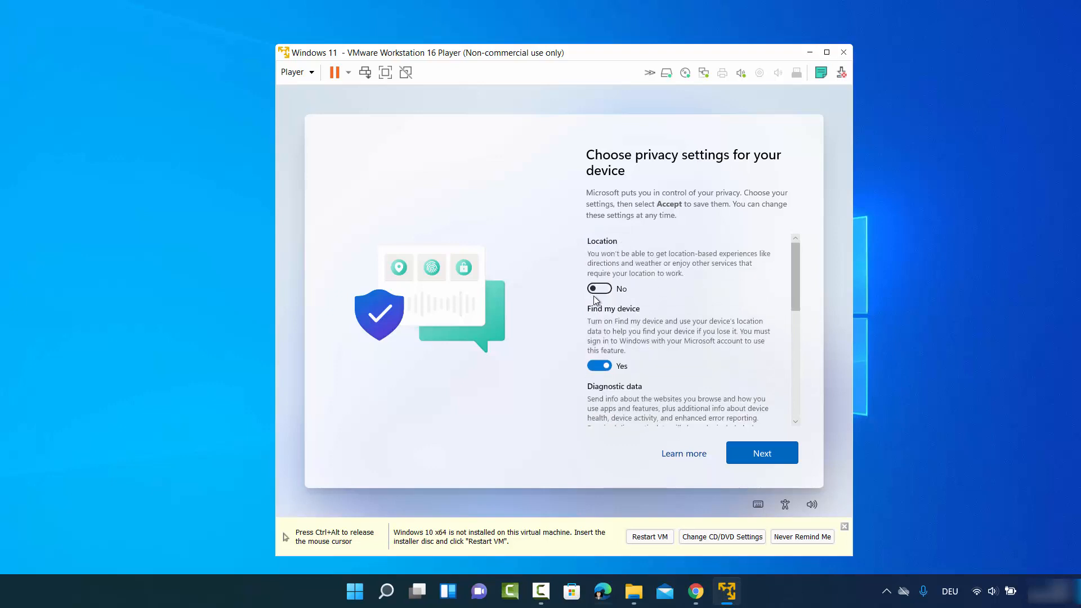
left_click(601, 366)
scroll(634, 324, "down", 1)
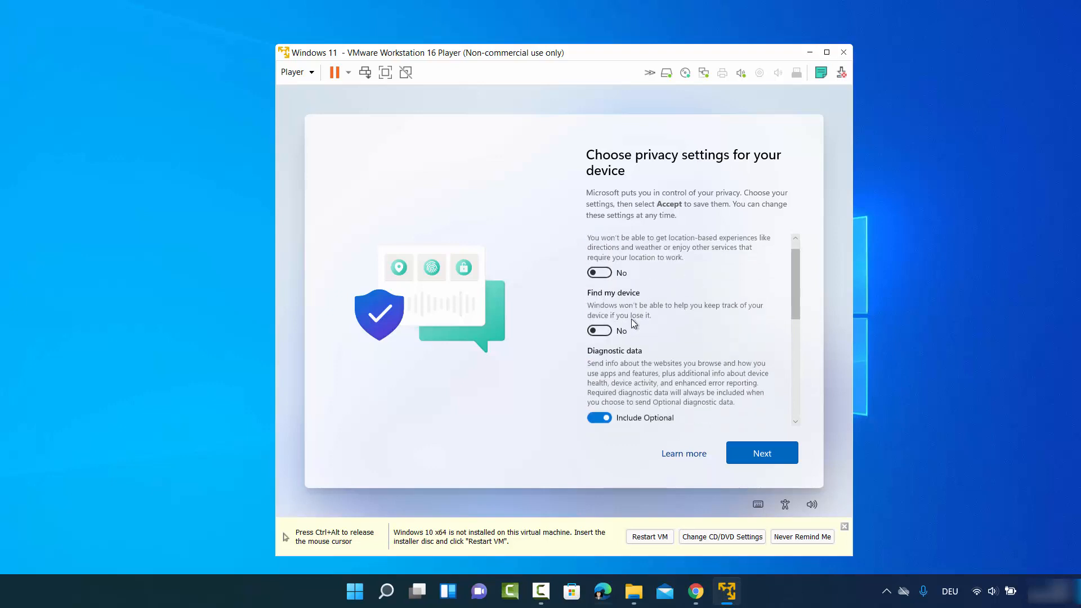
left_click(598, 376)
Turn off inking & typing, tailored experiences and advertising ID, then accept the settings.
scroll(615, 306, "down", 1)
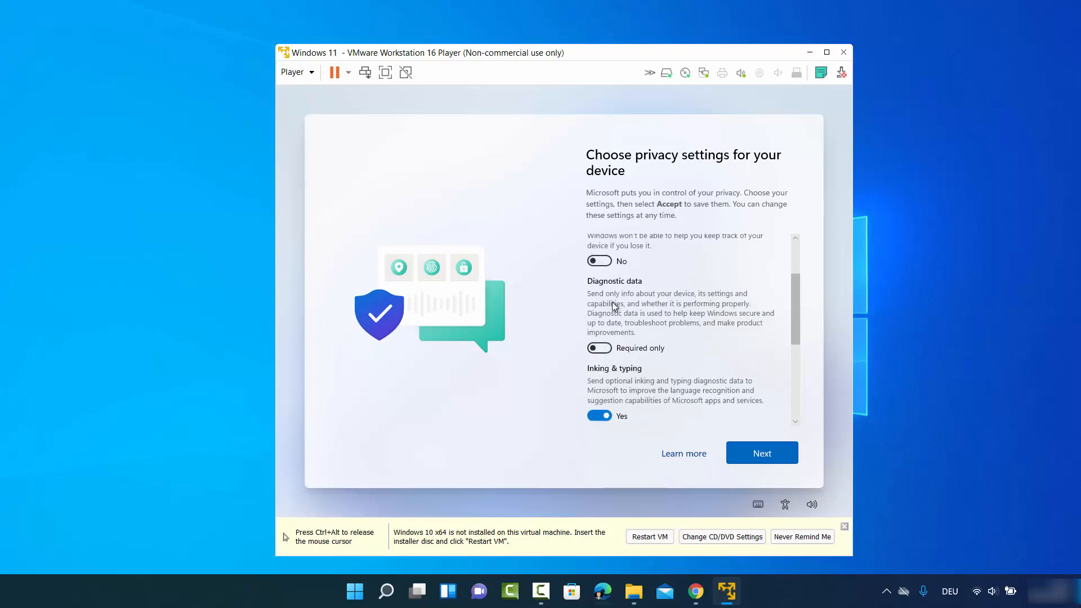
left_click(598, 387)
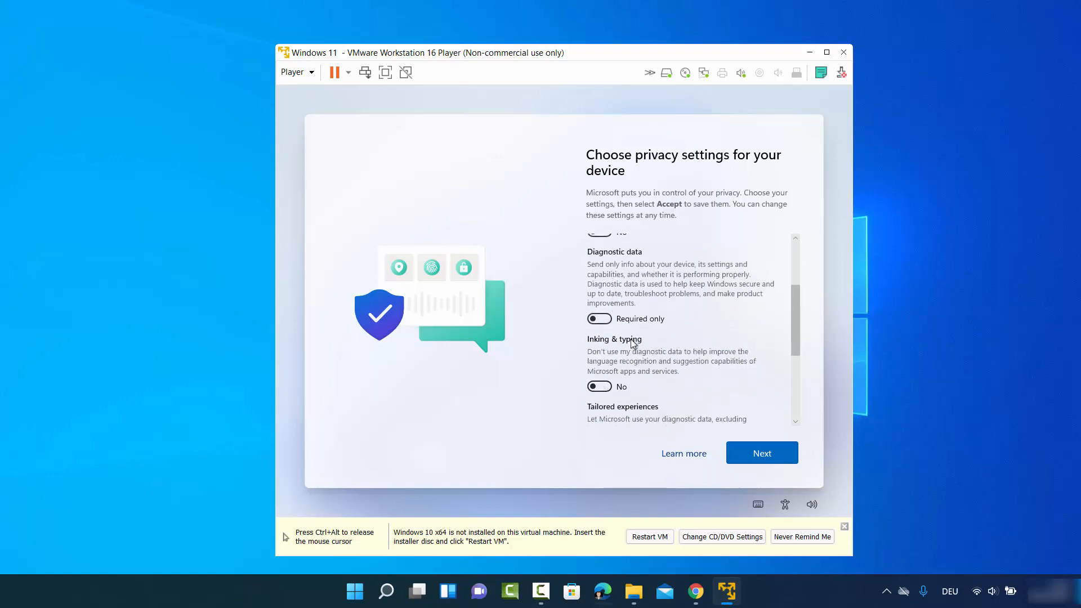
scroll(631, 340, "down", 1)
left_click(595, 377)
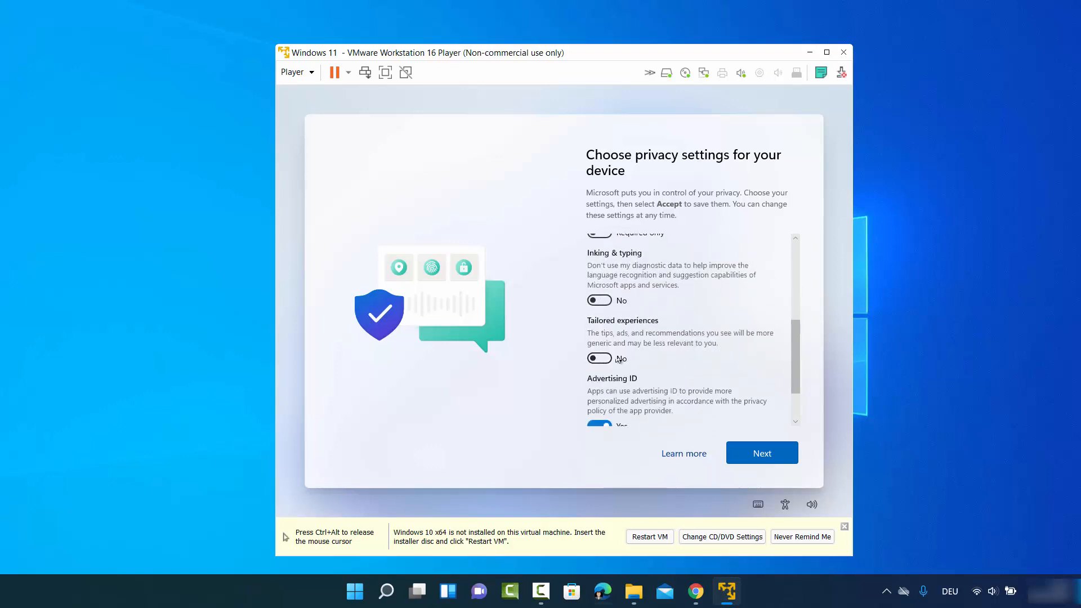
scroll(597, 376, "down", 1)
left_click(597, 371)
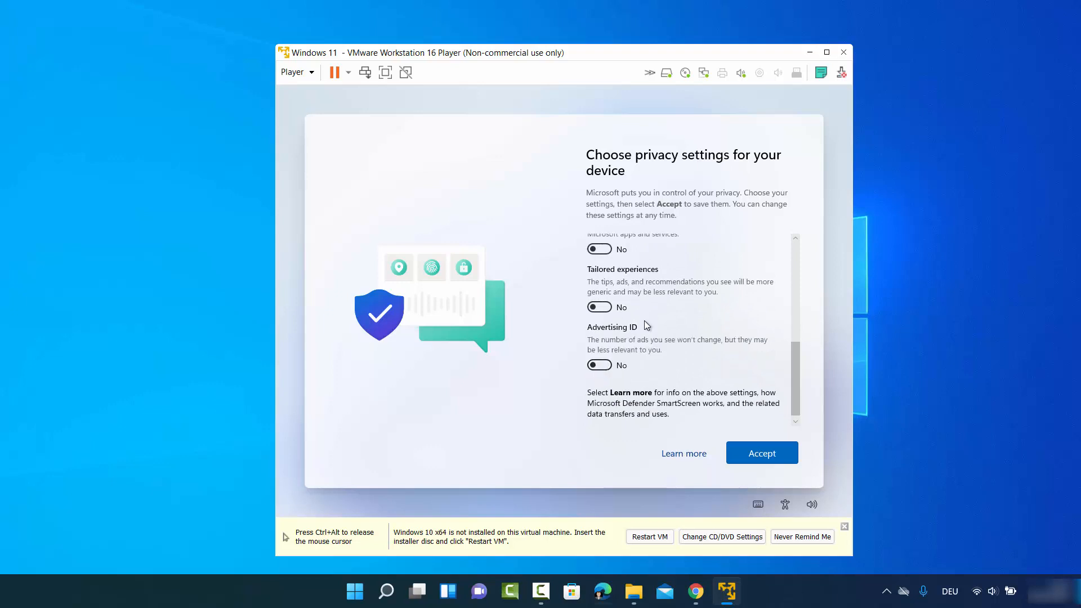
scroll(644, 320, "up", 5)
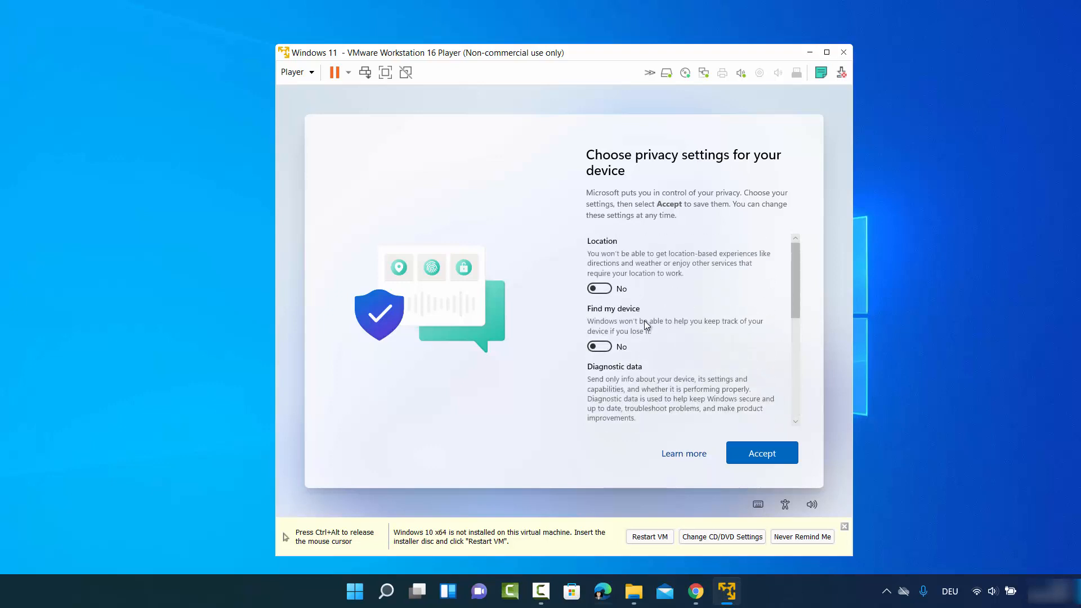
scroll(644, 320, "down", 5)
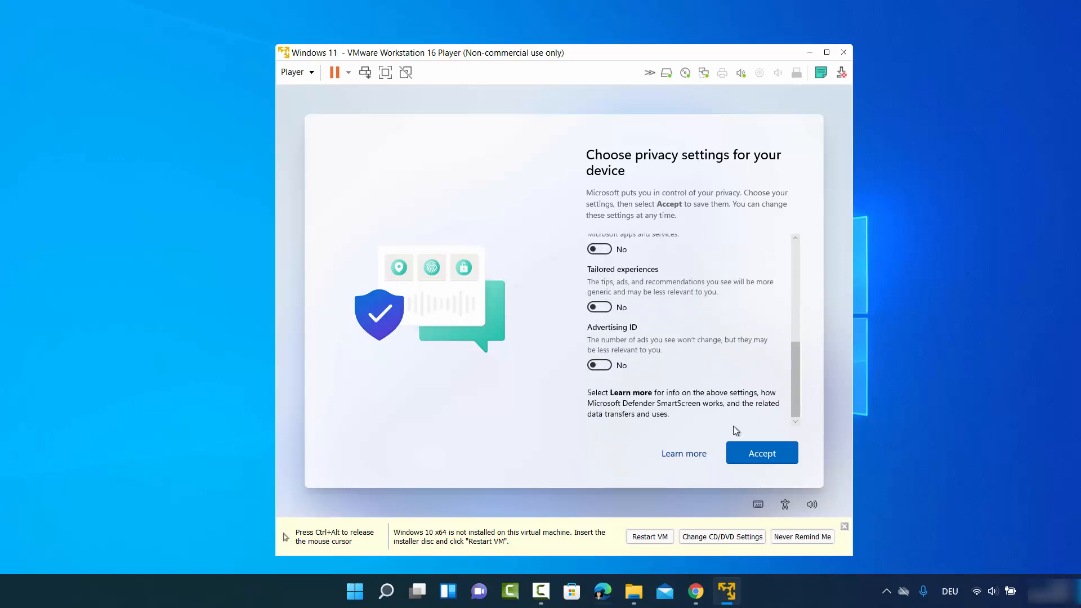
left_click(752, 457)
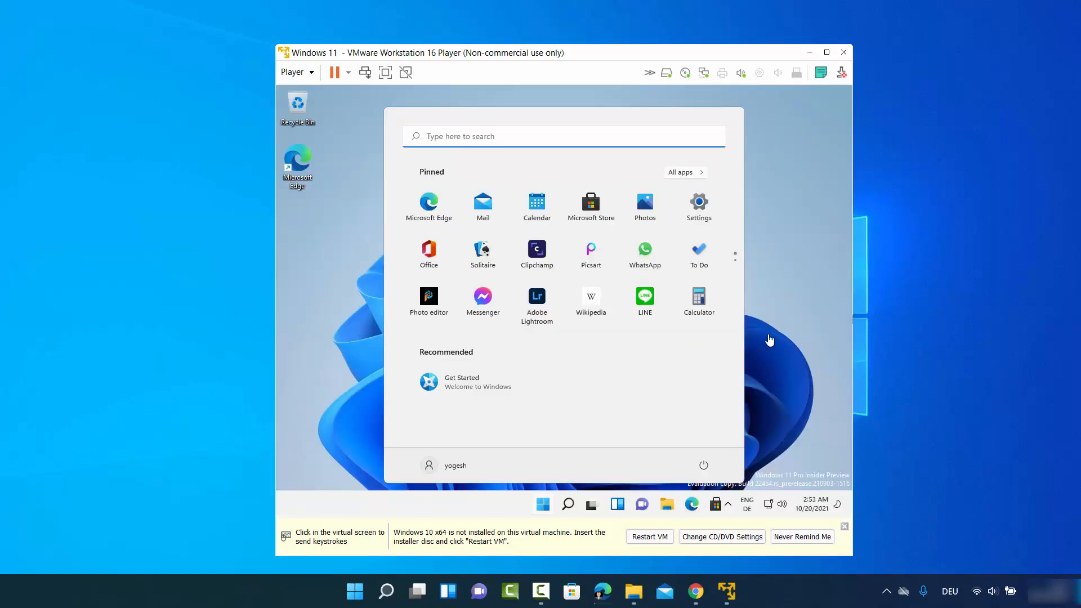
Close the guest Start menu, maximize the Player window and give the VM focus.
left_click(777, 325)
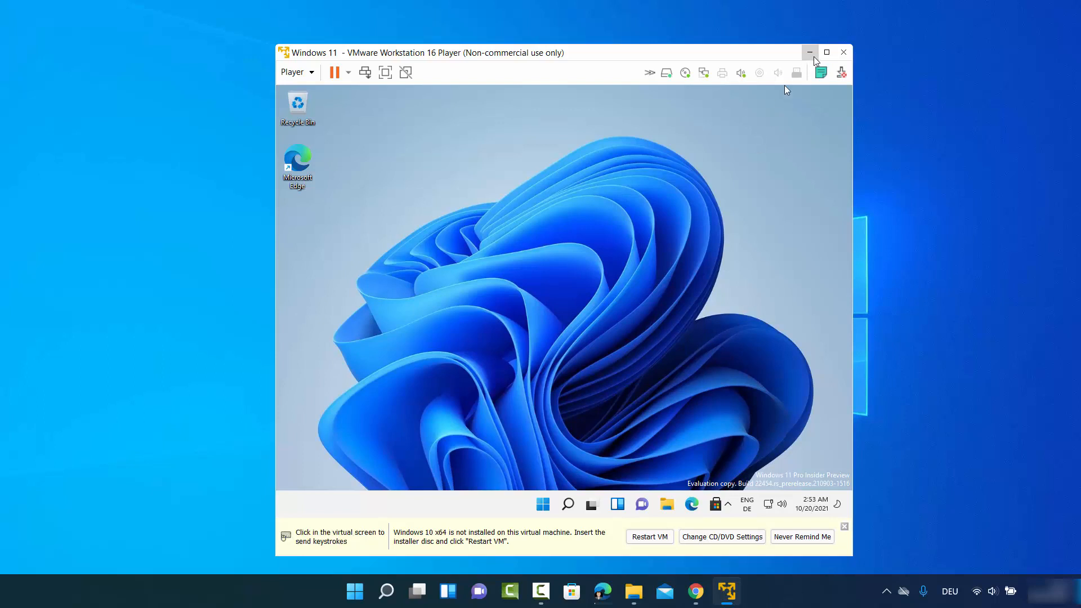
mouse_move(827, 57)
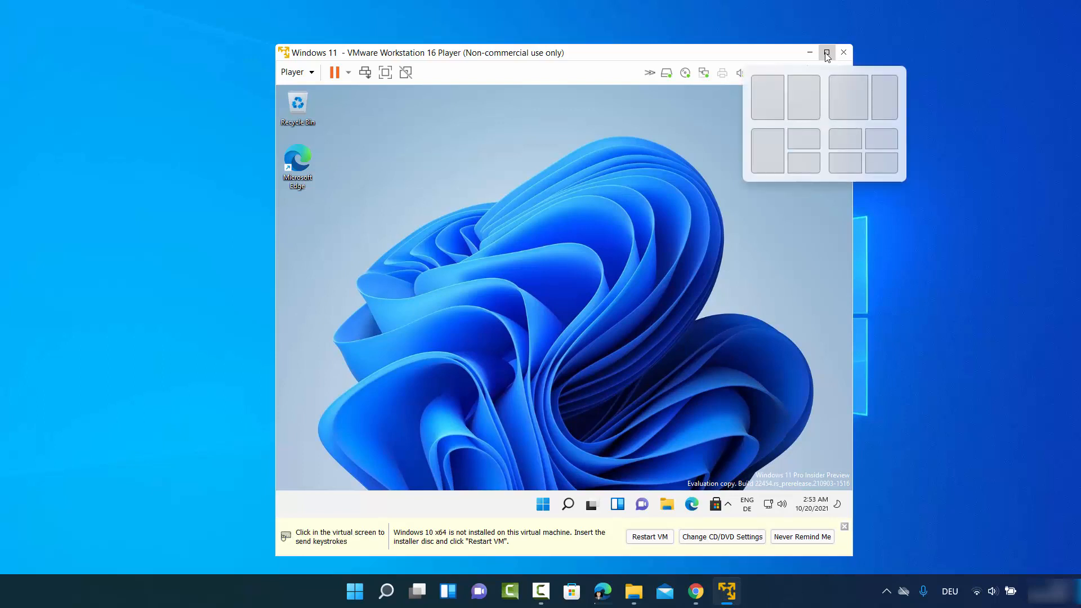
left_click(827, 57)
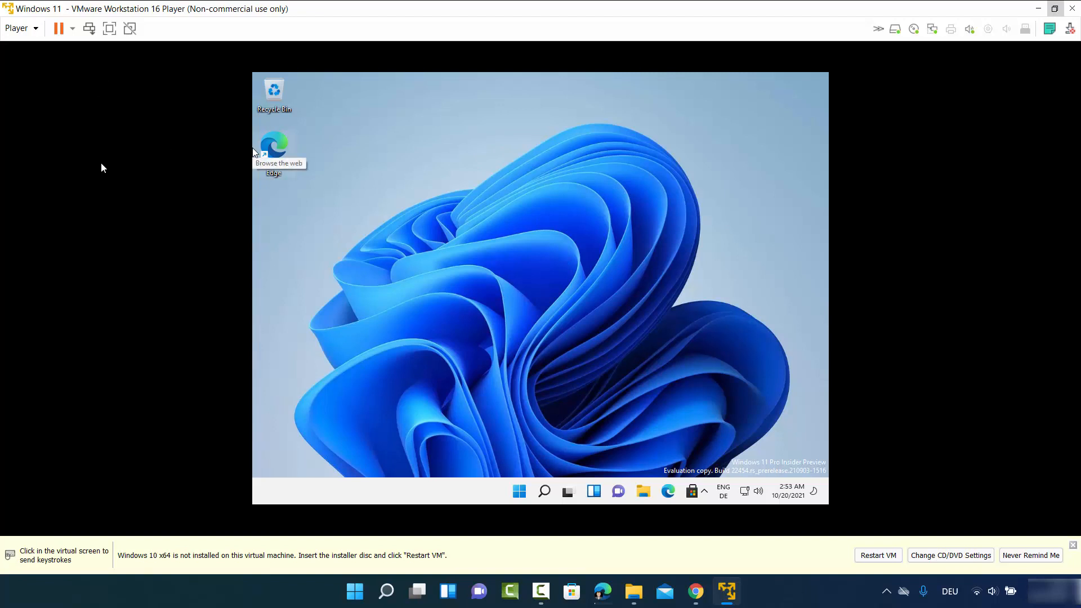
left_click(534, 320)
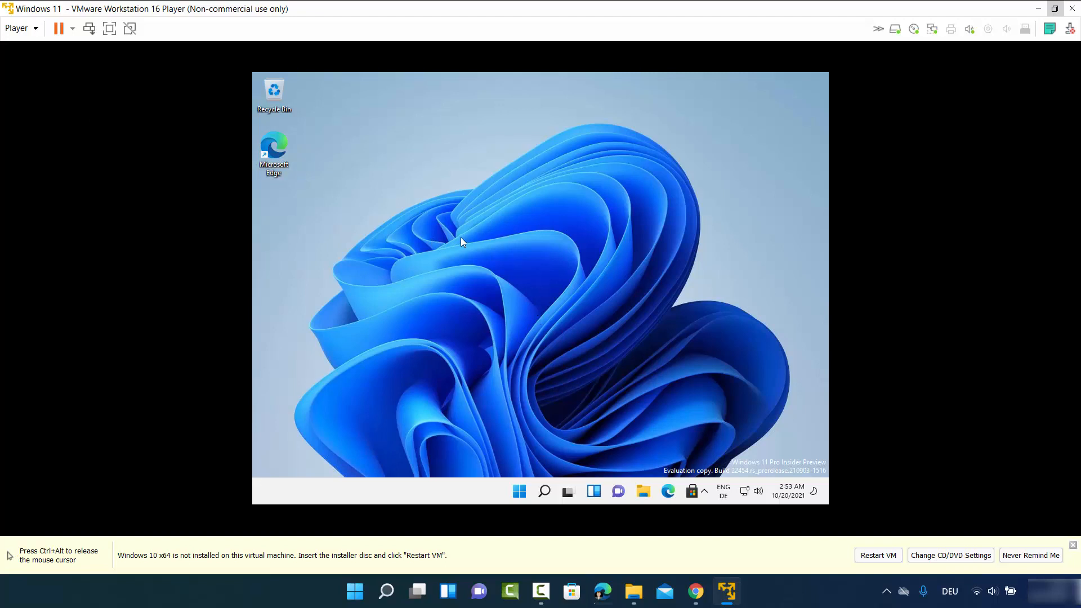
Choose Install VMware Tools from the Player Manage menu to load the Tools disc.
left_click(36, 36)
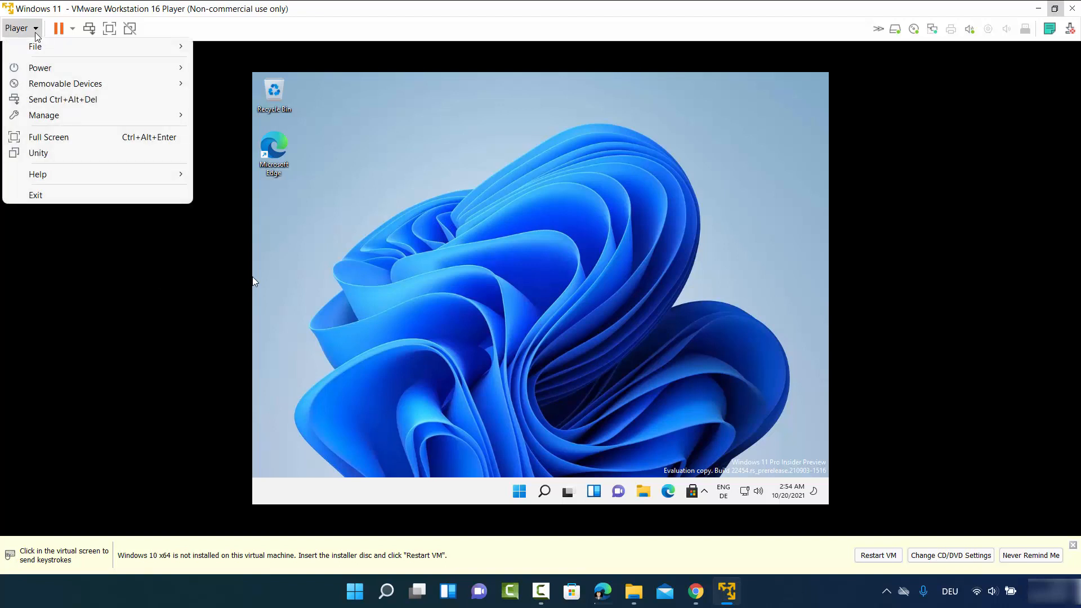
mouse_move(112, 122)
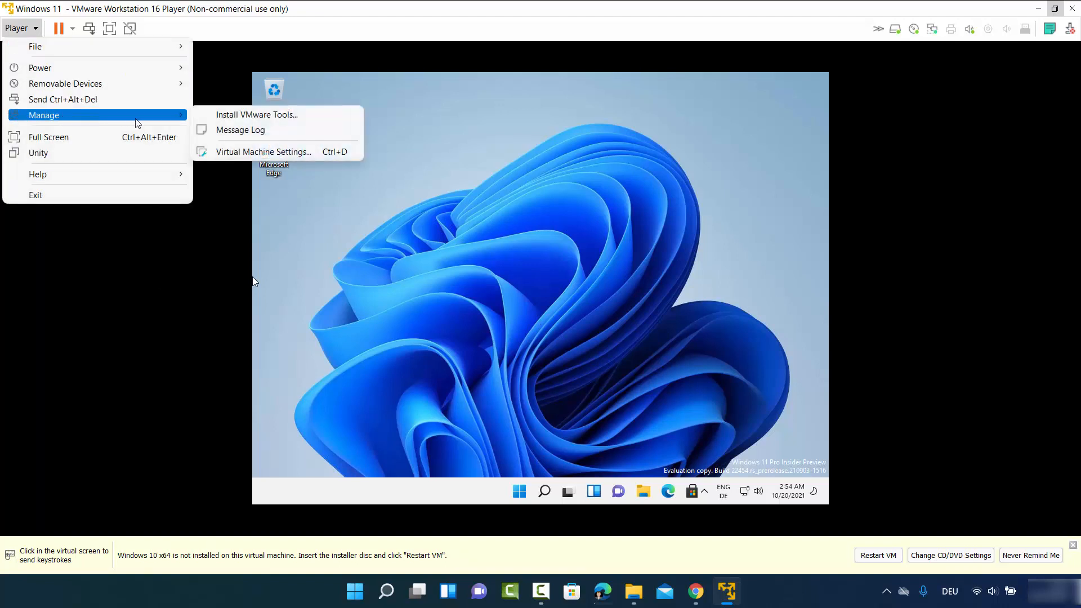
left_click(241, 115)
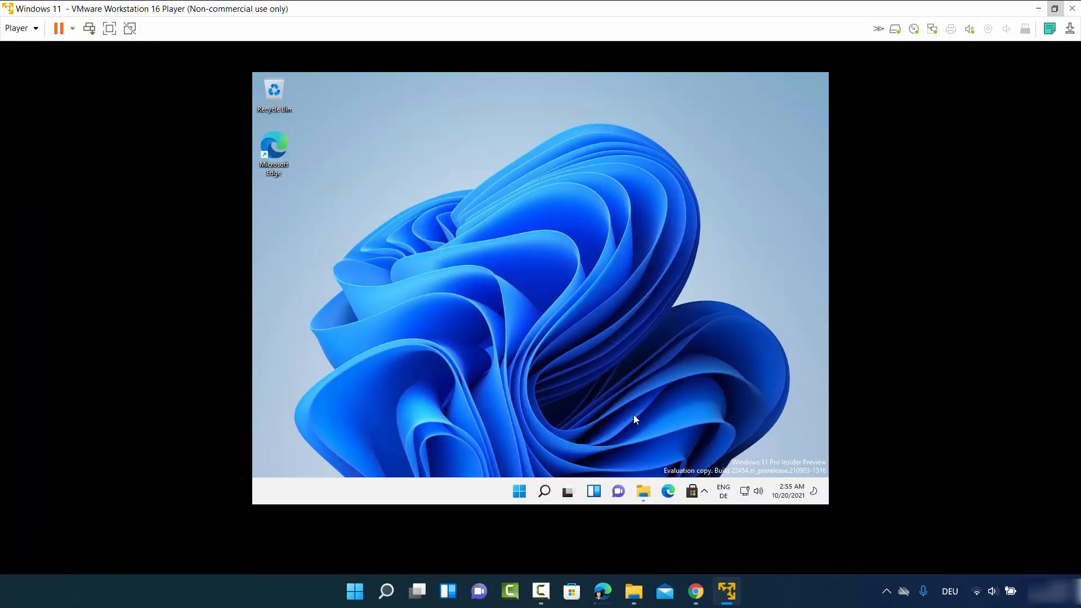
In the guest's File Explorer, open DVD Drive (D:) VMware Tools from This PC.
left_click(644, 489)
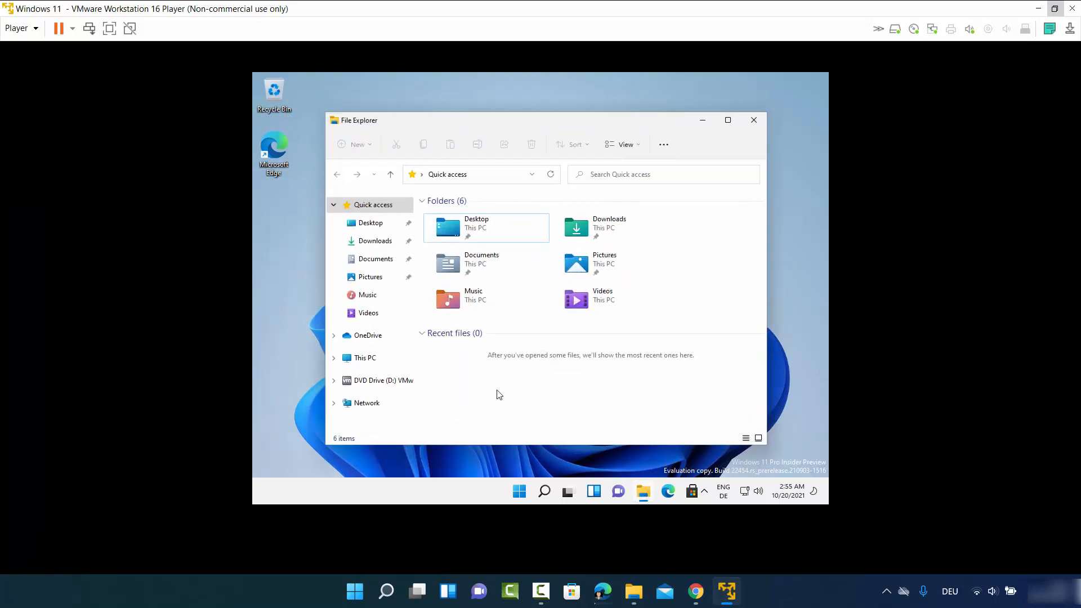
left_click(366, 360)
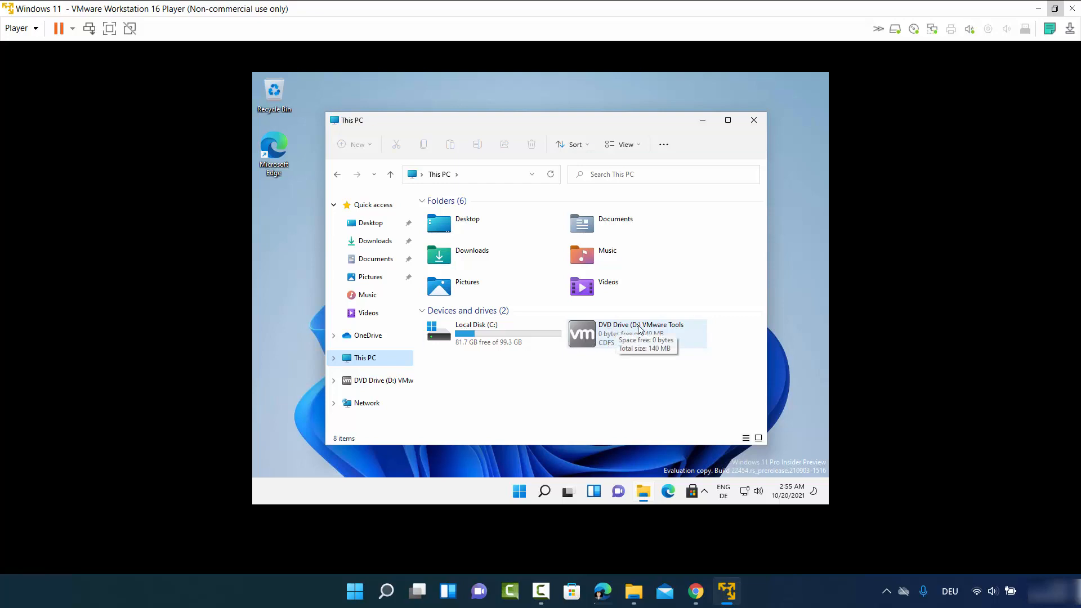
double_click(609, 336)
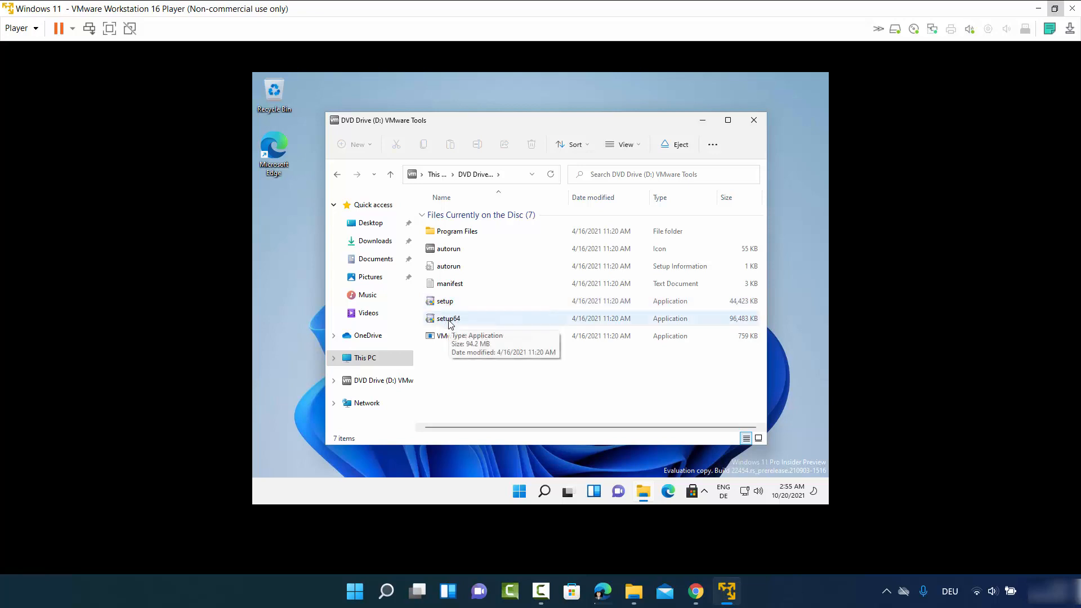
Launch setup64 from the Tools disc and approve the UAC prompt.
left_click(451, 324)
double_click(450, 323)
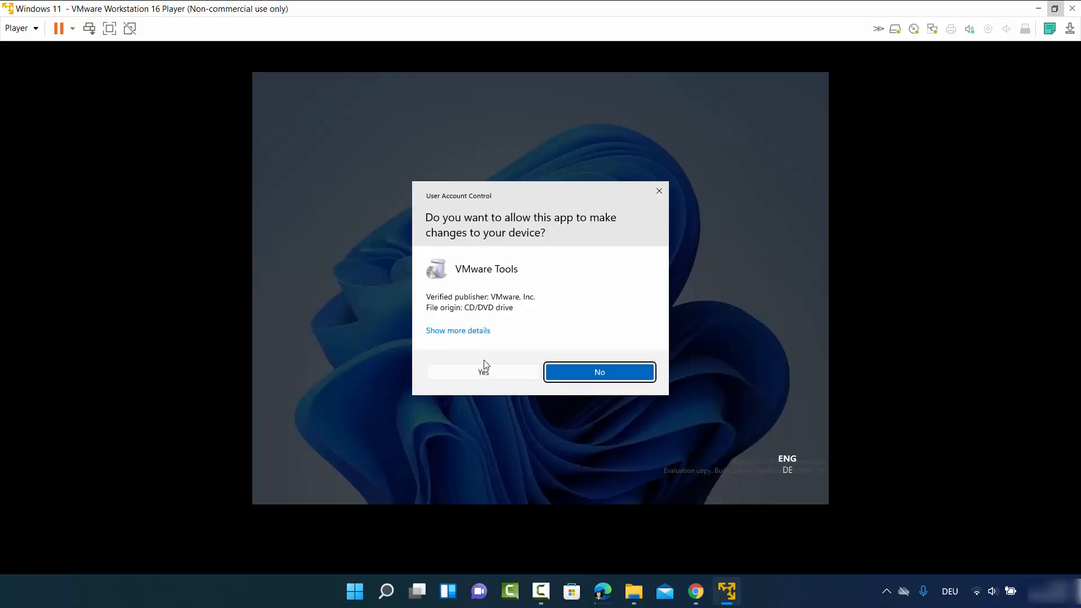
left_click(490, 374)
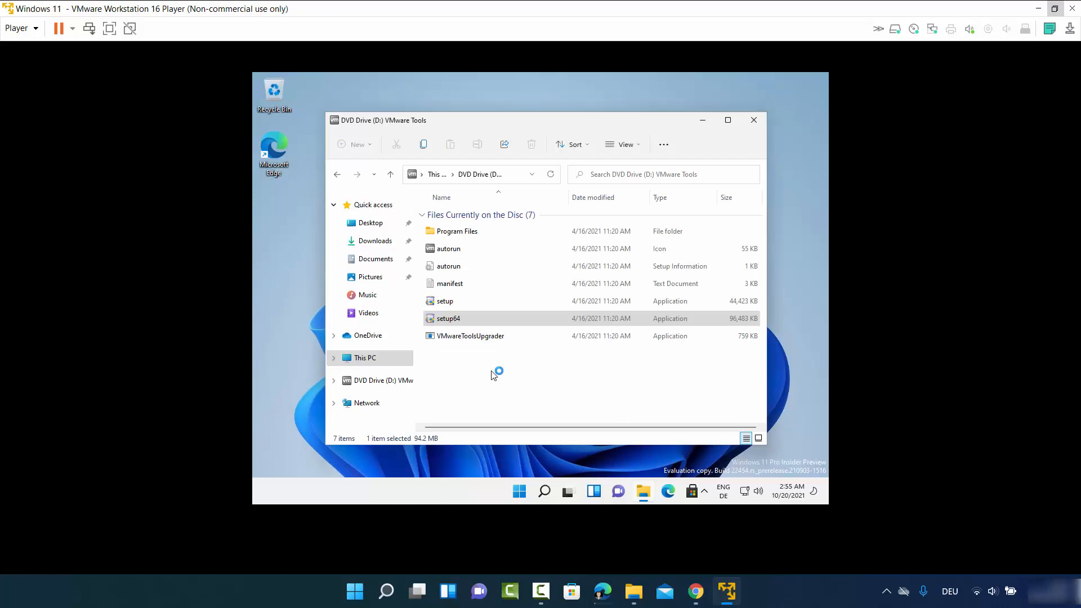
left_click(702, 123)
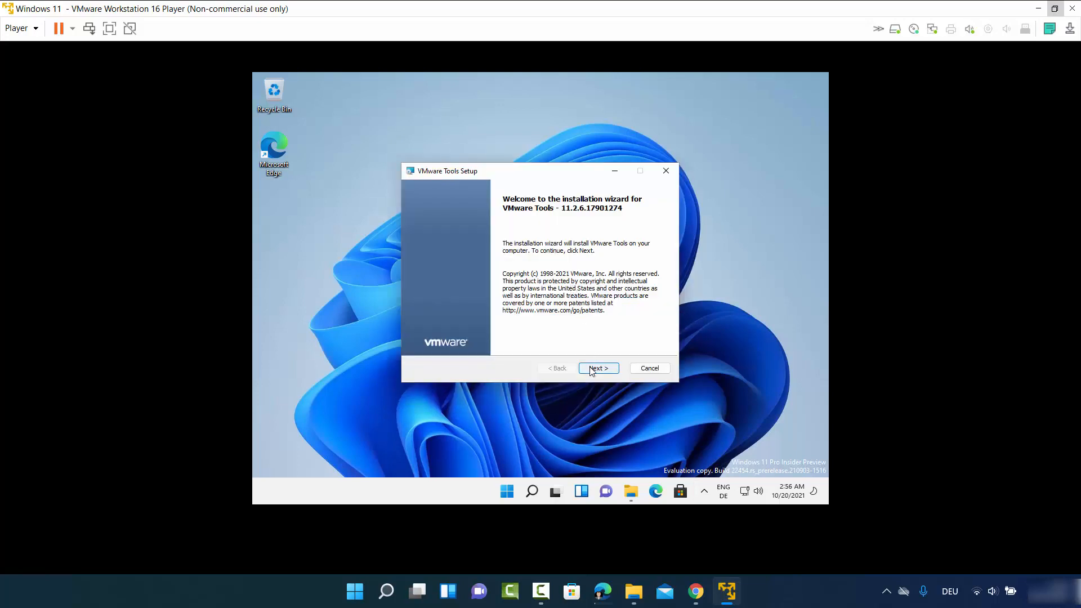
Install VMware Tools with the Complete setup type, finish, and restart the VM.
left_click(592, 371)
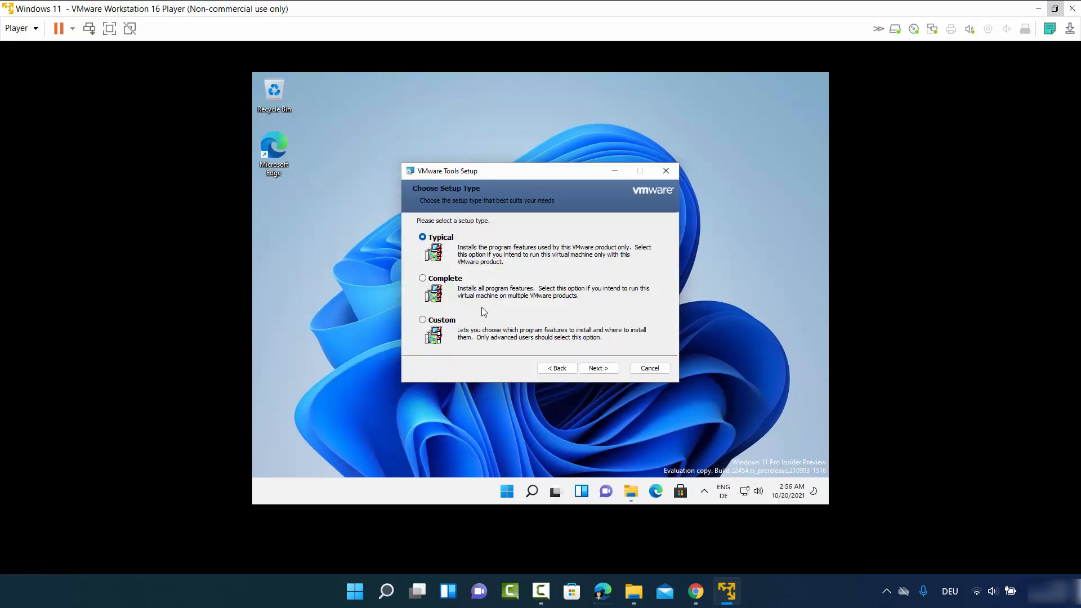
left_click(423, 278)
left_click(596, 370)
left_click(599, 371)
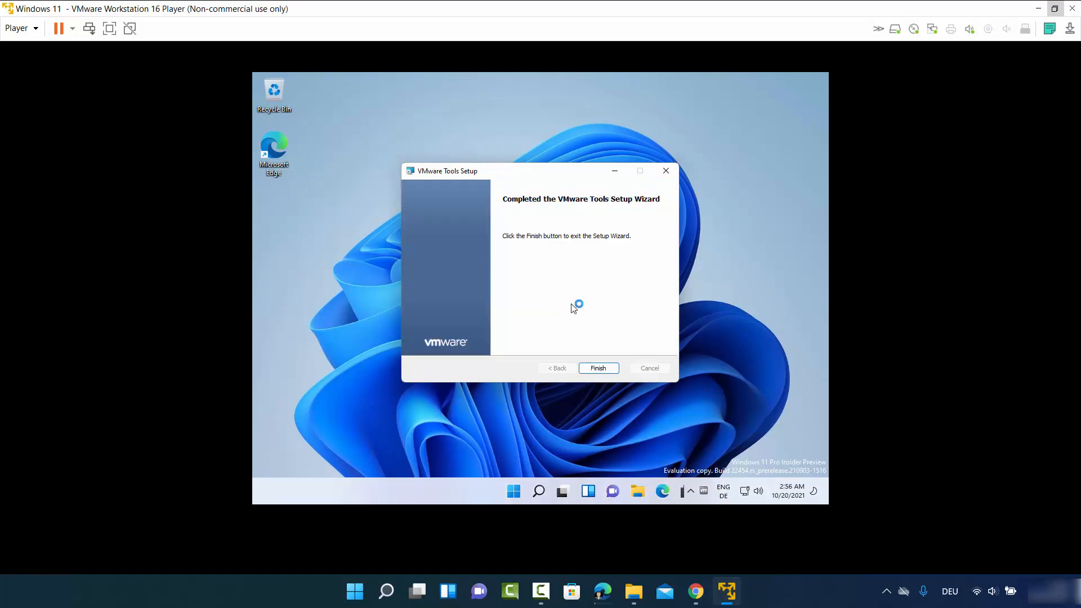
left_click(592, 363)
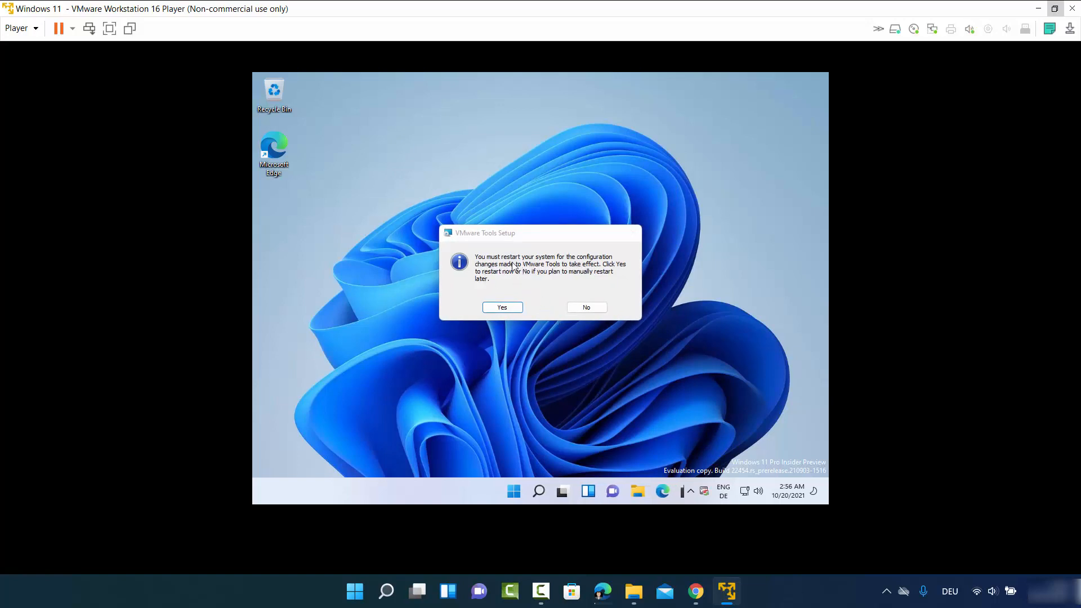
left_click(506, 308)
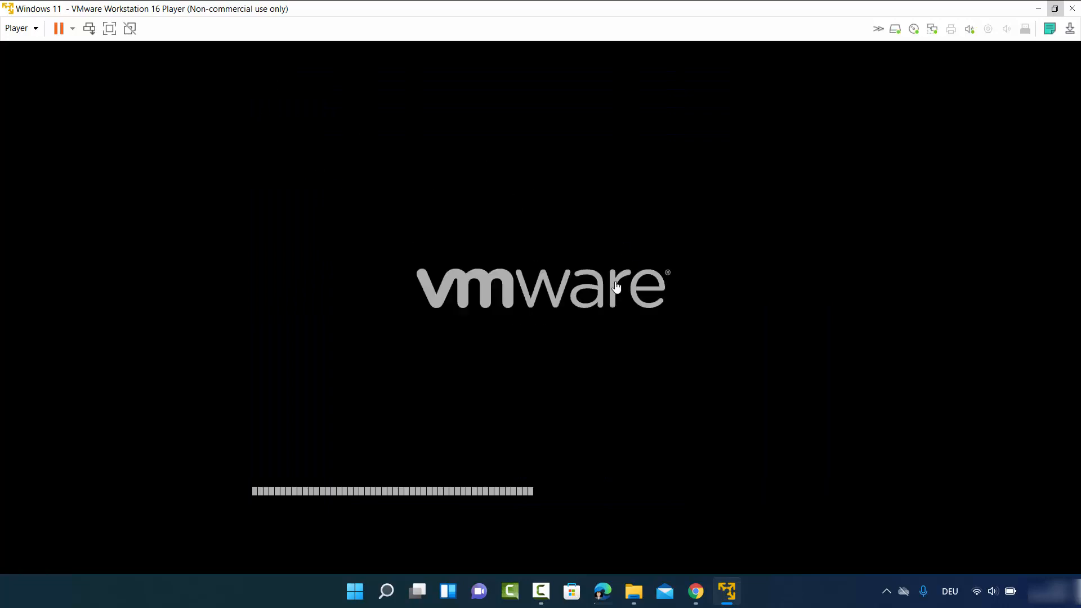
Maximize the Player window and sign into Windows 11 with the account password.
mouse_move(827, 63)
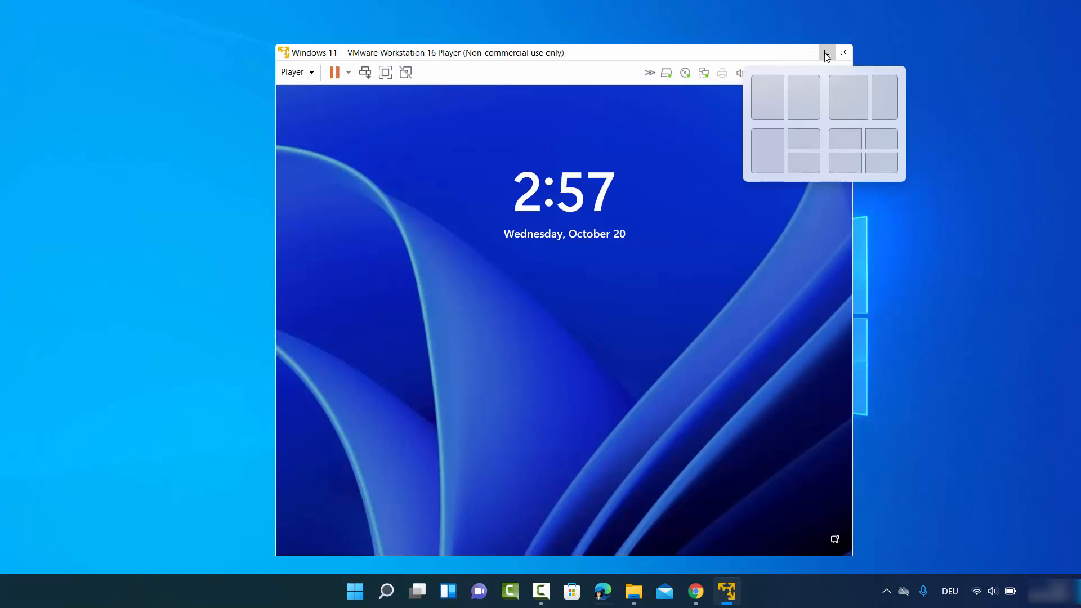
left_click(826, 54)
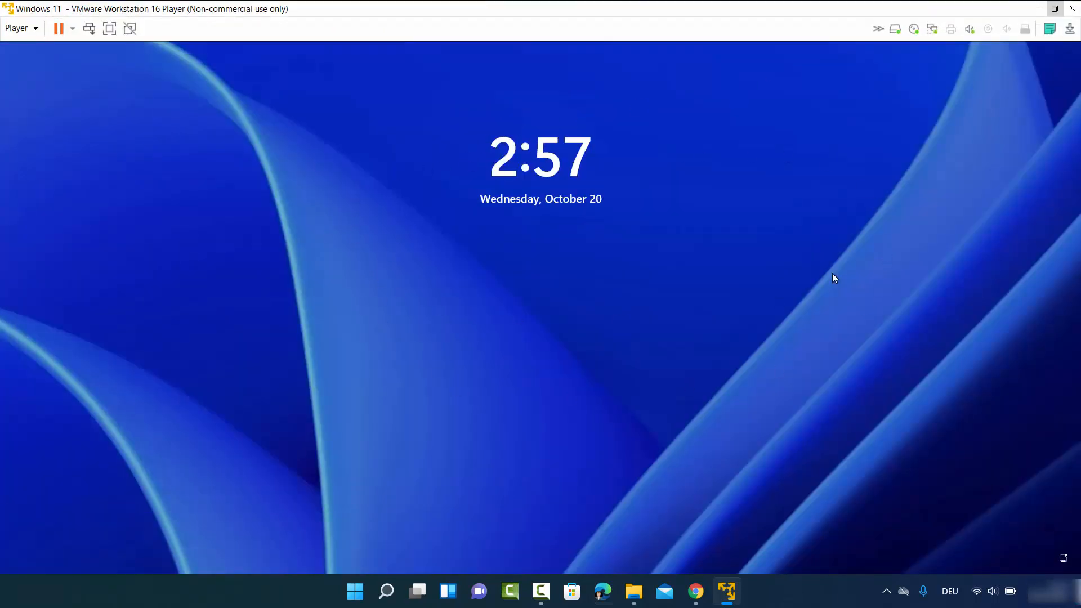
left_click(630, 415)
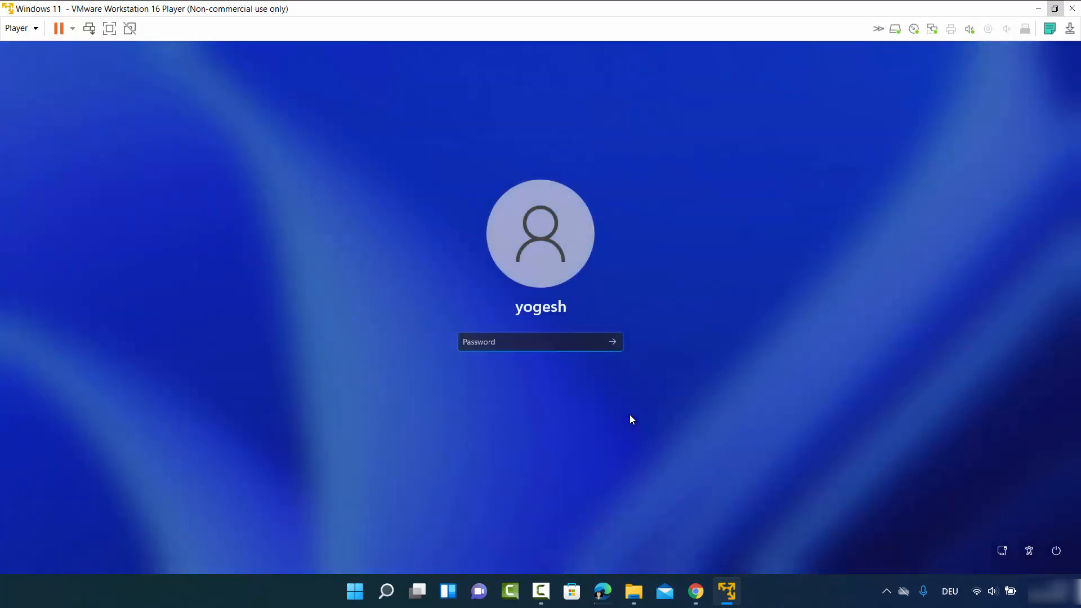
type("••••••")
key("Return")
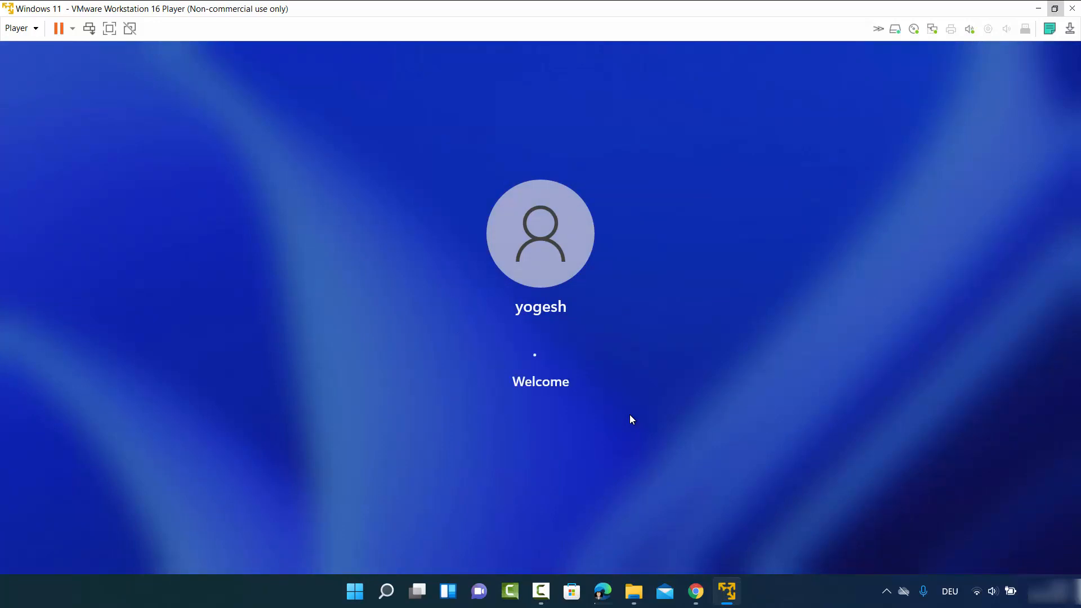